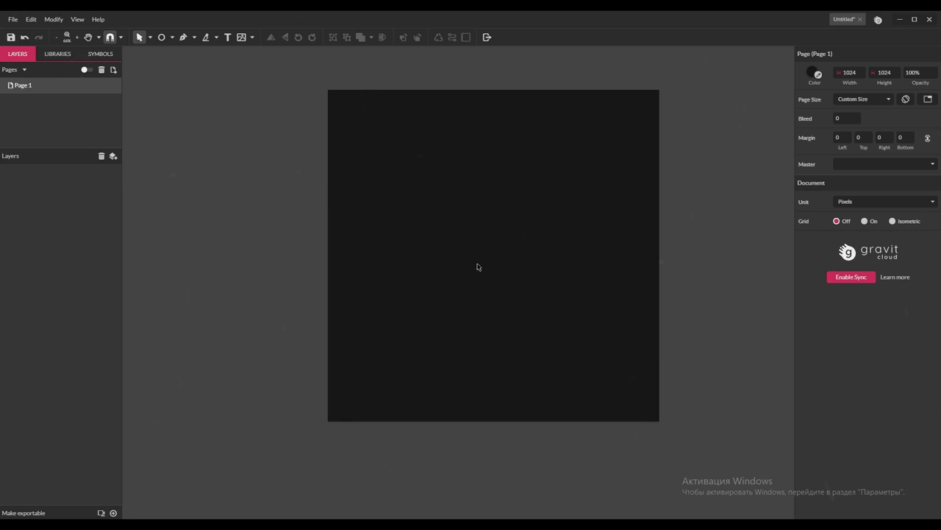
Draw a circle about 81 px in diameter near the middle of the page
{"action": "left_click", "coordinate": [161, 38]}
{"action": "left_click_drag", "start_coordinate": [460, 230], "coordinate": [485, 255]}
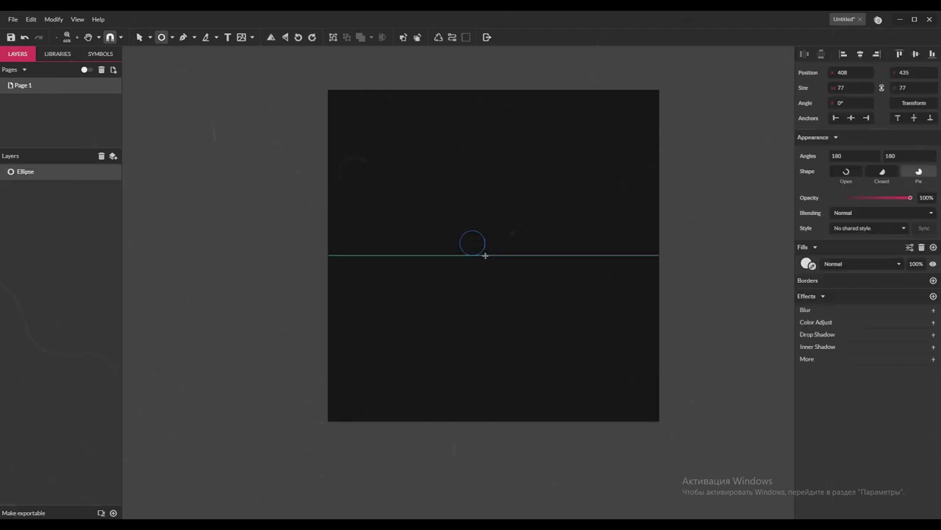
{"action": "left_click", "coordinate": [674, 265]}
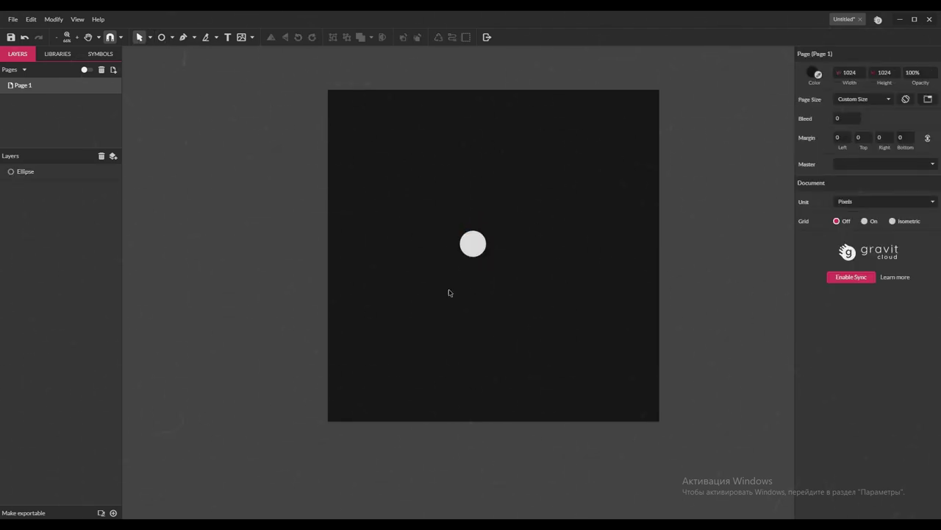
Give the circle a white drop-shadow glow with a blur of 25 and 100% opacity
{"action": "left_click", "coordinate": [482, 244]}
{"action": "left_click", "coordinate": [933, 296]}
{"action": "left_click", "coordinate": [869, 437]}
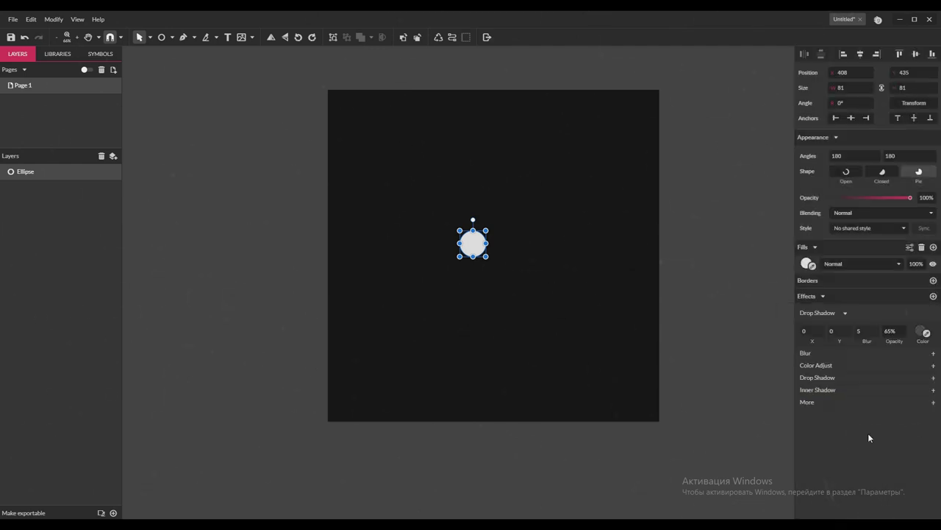
{"action": "left_click", "coordinate": [922, 335]}
{"action": "left_click", "coordinate": [532, 260]}
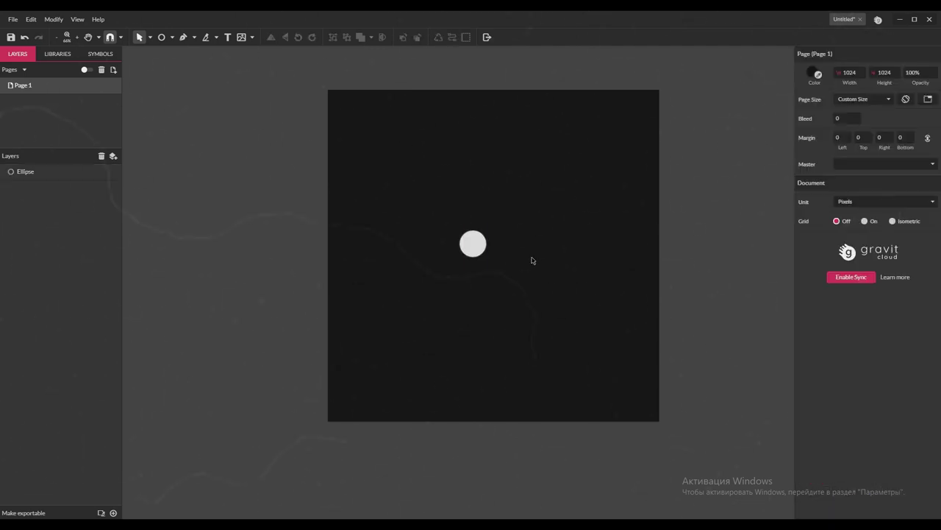
{"action": "left_click", "coordinate": [473, 243]}
{"action": "left_click", "coordinate": [871, 332]}
{"action": "type", "text": "25"}
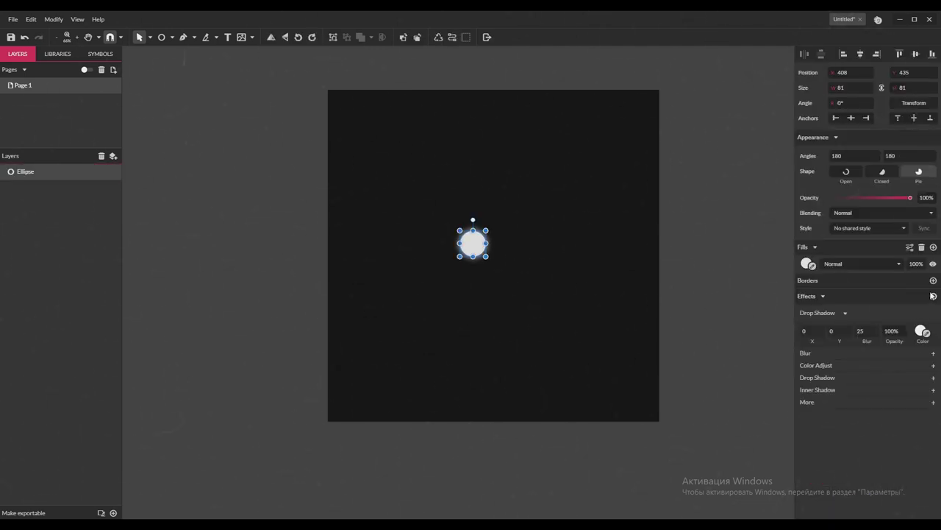
{"action": "left_click", "coordinate": [932, 296]}
{"action": "left_click", "coordinate": [923, 332]}
{"action": "left_click", "coordinate": [381, 266]}
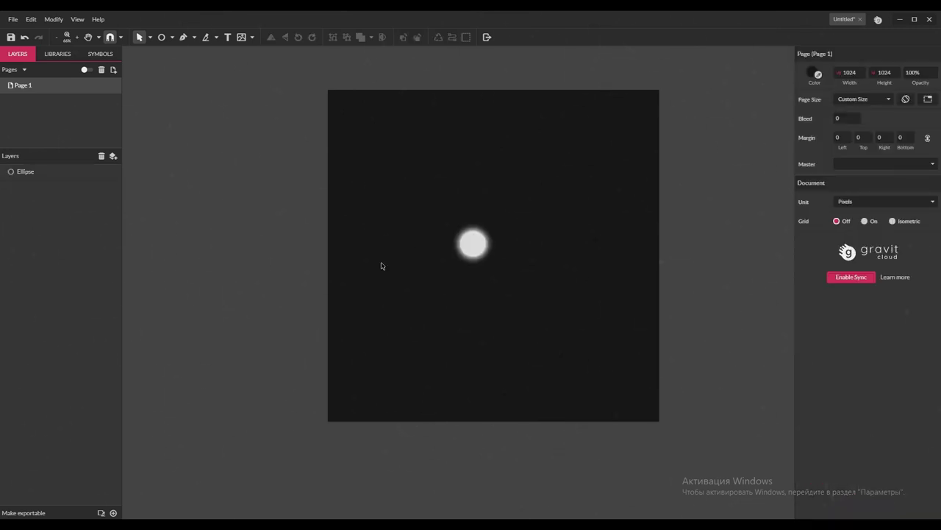
Move the glowing circle aside and draw a ring about 143 px wide with a white border of 25
{"action": "mouse_move", "coordinate": [477, 250]}
{"action": "left_mouse_down"}
{"action": "mouse_move", "coordinate": [357, 120]}
{"action": "mouse_move", "coordinate": [434, 181]}
{"action": "left_mouse_up"}
{"action": "key", "text": "e"}
{"action": "left_click", "coordinate": [932, 281]}
{"action": "left_click", "coordinate": [807, 296]}
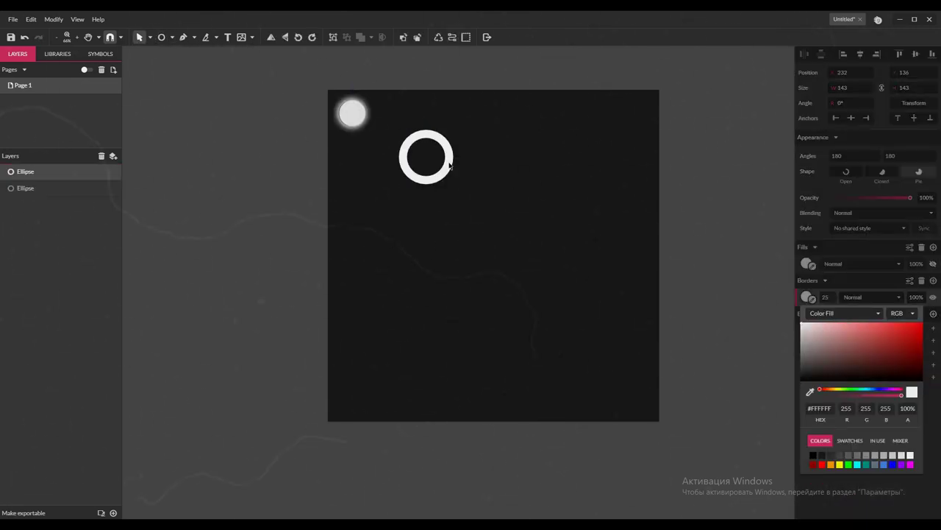
Add red drop-shadow glows to the ring and to the rounded vertical bar
{"action": "left_click", "coordinate": [447, 164]}
{"action": "left_click", "coordinate": [932, 356]}
{"action": "left_click", "coordinate": [919, 351]}
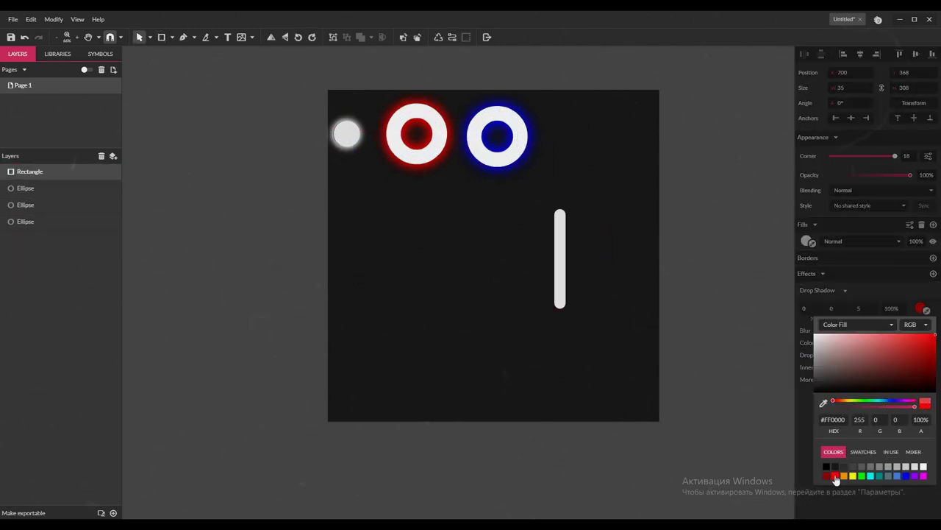
{"action": "left_click", "coordinate": [876, 307]}
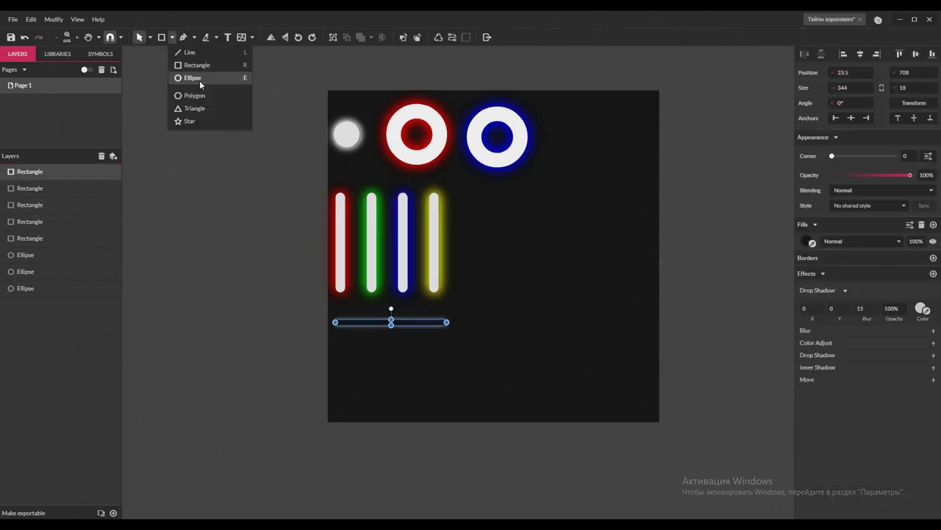
Draw a glowing half-ring arc in the lower part of the page beside the horizontal line
{"action": "left_click", "coordinate": [189, 76]}
{"action": "left_click_drag", "start_coordinate": [477, 284], "coordinate": [595, 403]}
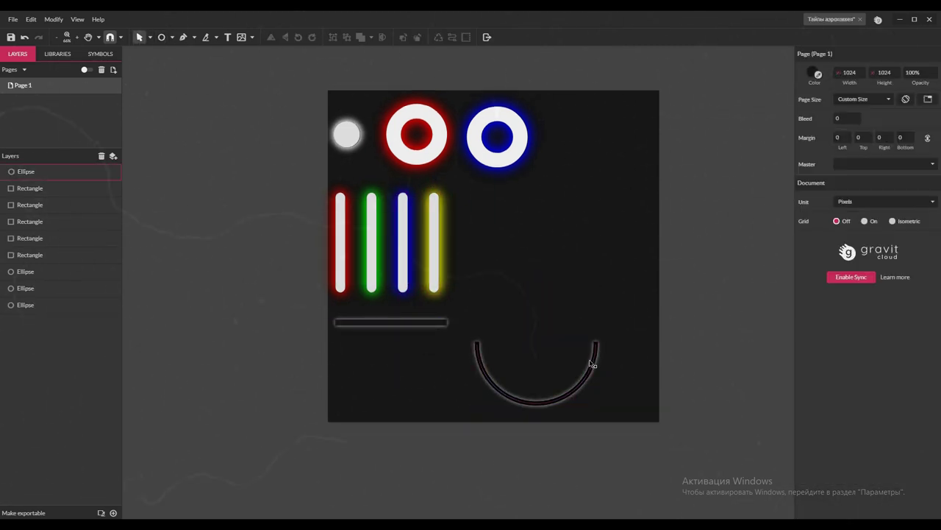
{"action": "left_click", "coordinate": [592, 361]}
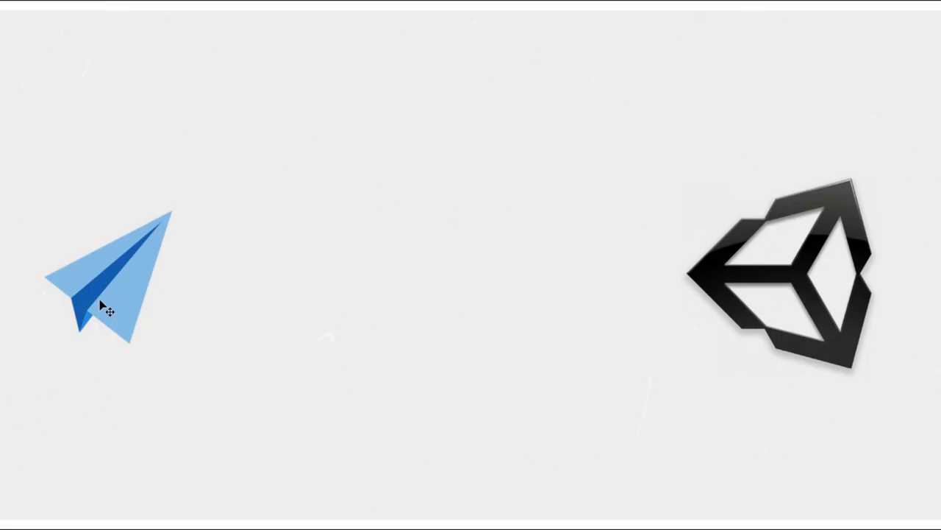
{"action": "left_click_drag", "start_coordinate": [101, 316], "coordinate": [567, 238]}
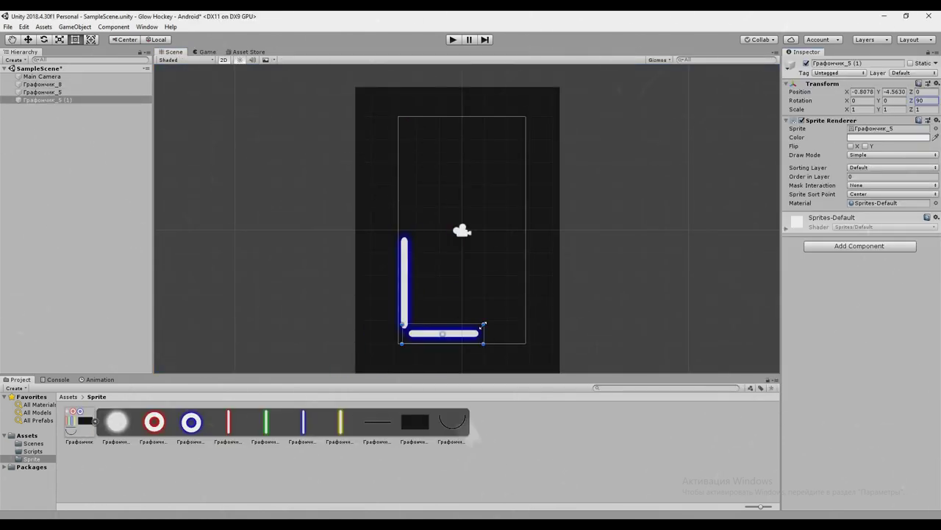
Place the arc sprite at the upper goal opening and duplicate arcs to form the circle at the middle of the rink
{"action": "left_click", "coordinate": [421, 316]}
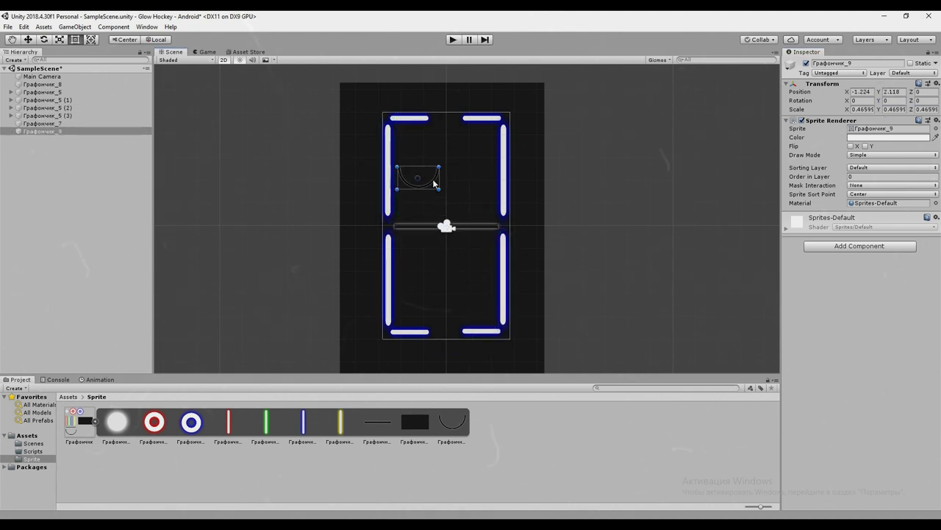
{"action": "left_click_drag", "start_coordinate": [434, 184], "coordinate": [458, 140]}
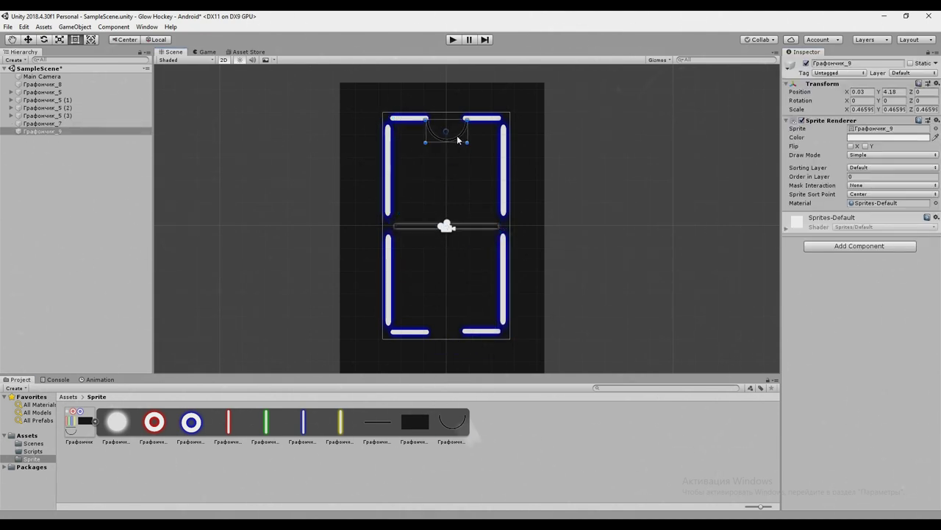
{"action": "left_click", "coordinate": [478, 226]}
{"action": "scroll", "coordinate": [461, 224], "scroll_direction": "up", "scroll_amount": 5}
{"action": "left_click_drag", "start_coordinate": [467, 212], "coordinate": [465, 253]}
{"action": "key", "text": "ctrl+d"}
{"action": "left_click", "coordinate": [463, 206]}
{"action": "scroll", "coordinate": [506, 222], "scroll_direction": "down", "scroll_amount": 4}
Assign the red bar sprite to the upper-left side wall and its adjoining top wall
{"action": "left_click", "coordinate": [403, 167]}
{"action": "left_click_drag", "start_coordinate": [228, 421], "coordinate": [889, 129]}
{"action": "left_click", "coordinate": [427, 111]}
{"action": "left_click_drag", "start_coordinate": [228, 422], "coordinate": [890, 130]}
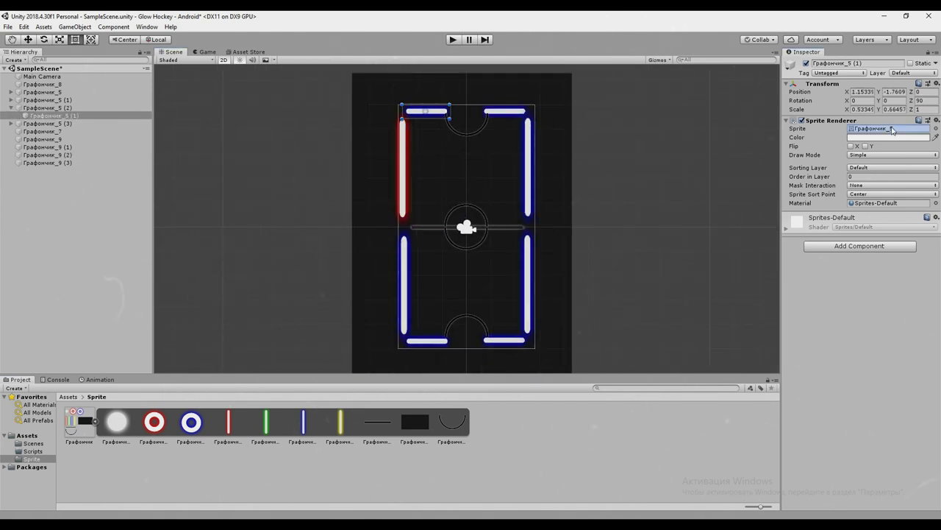
Assign the yellow bar sprite to the right top wall and the upper-right side wall
{"action": "left_click", "coordinate": [504, 111]}
{"action": "left_click_drag", "start_coordinate": [340, 422], "coordinate": [889, 128]}
{"action": "left_click", "coordinate": [527, 168]}
{"action": "left_click_drag", "start_coordinate": [340, 422], "coordinate": [887, 131]}
Move the green lower-right side wall up against the yellow wall above it
{"action": "left_click", "coordinate": [527, 257]}
{"action": "left_click_drag", "start_coordinate": [527, 234], "coordinate": [528, 228]}
{"action": "left_click", "coordinate": [437, 343]}
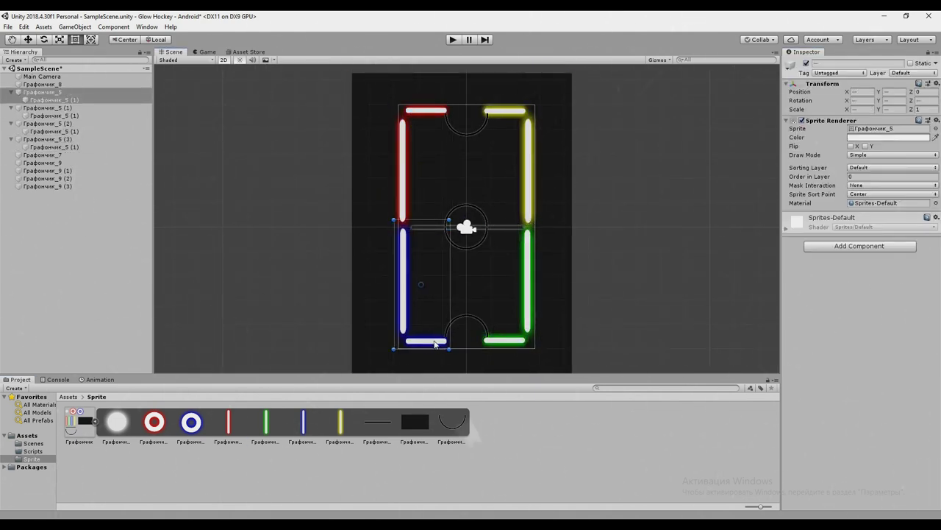
{"action": "left_click", "coordinate": [664, 282]}
Create an empty game object and add a Box Collider 2D covering the right side wall
{"action": "right_click", "coordinate": [121, 267]}
{"action": "left_click", "coordinate": [151, 353]}
{"action": "left_click", "coordinate": [859, 125]}
{"action": "left_click", "coordinate": [824, 177]}
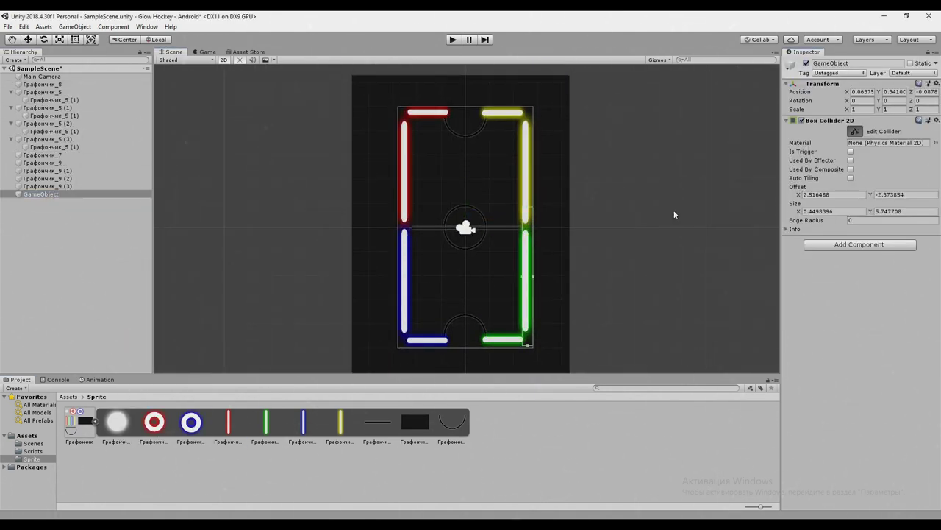
Create another box-collider object and fit it over the red top wall
{"action": "right_click", "coordinate": [115, 233]}
{"action": "left_click", "coordinate": [151, 304]}
{"action": "left_click", "coordinate": [859, 125]}
{"action": "left_click", "coordinate": [824, 177]}
{"action": "left_click_drag", "start_coordinate": [471, 214], "coordinate": [425, 98]}
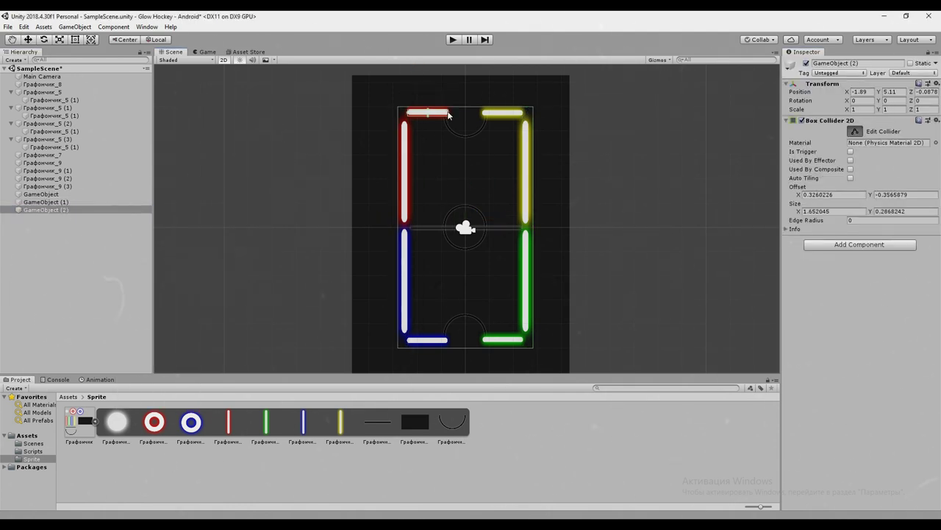
{"action": "left_click", "coordinate": [255, 262]}
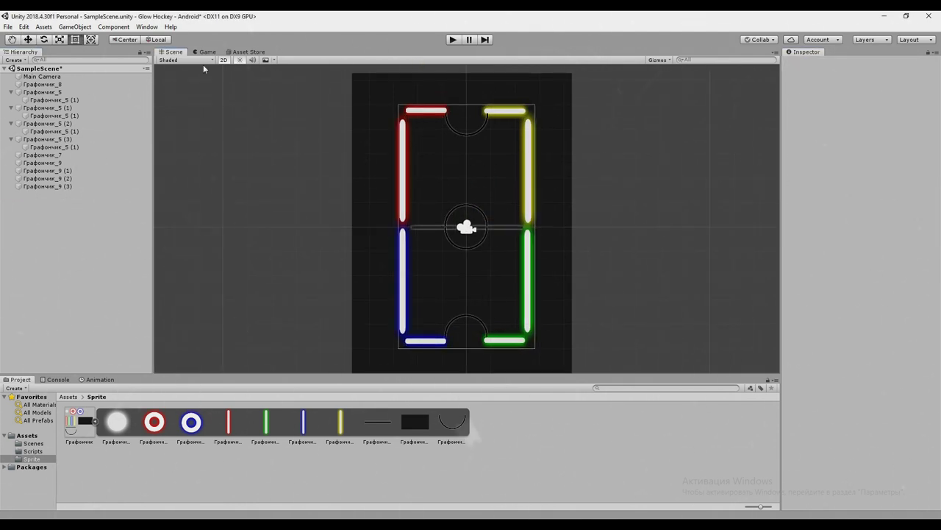
Place the blue ring sprite in the lower half of the rink and scale it to 0.45 in X and Y
{"action": "left_click", "coordinate": [206, 52]}
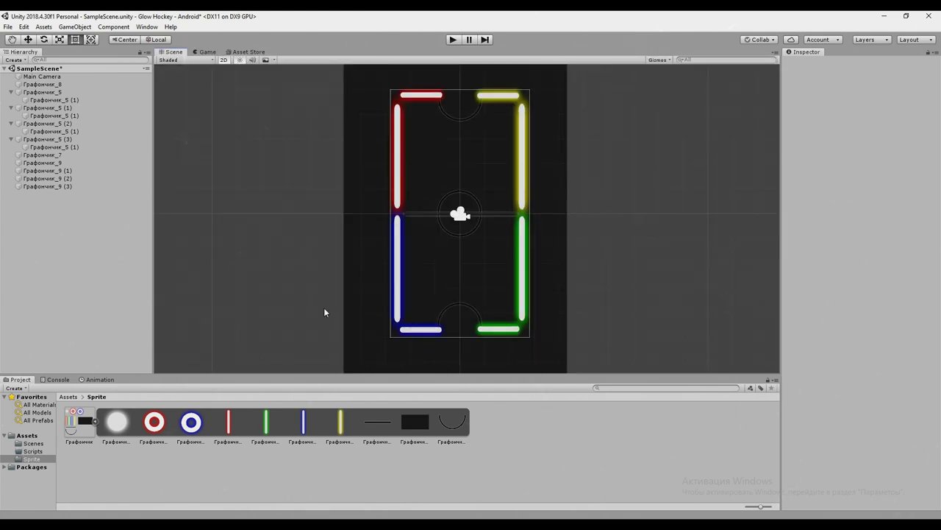
{"action": "left_click_drag", "start_coordinate": [460, 274], "coordinate": [462, 273]}
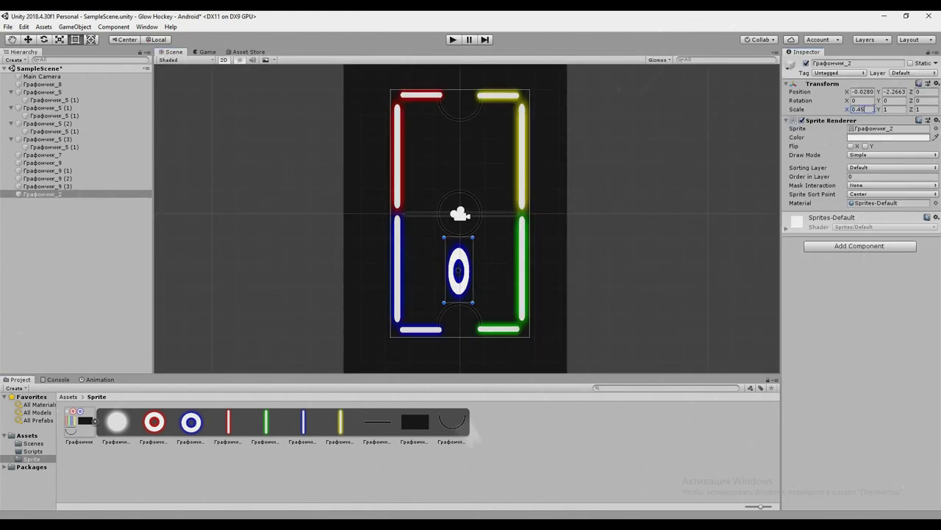
{"action": "left_click", "coordinate": [580, 282]}
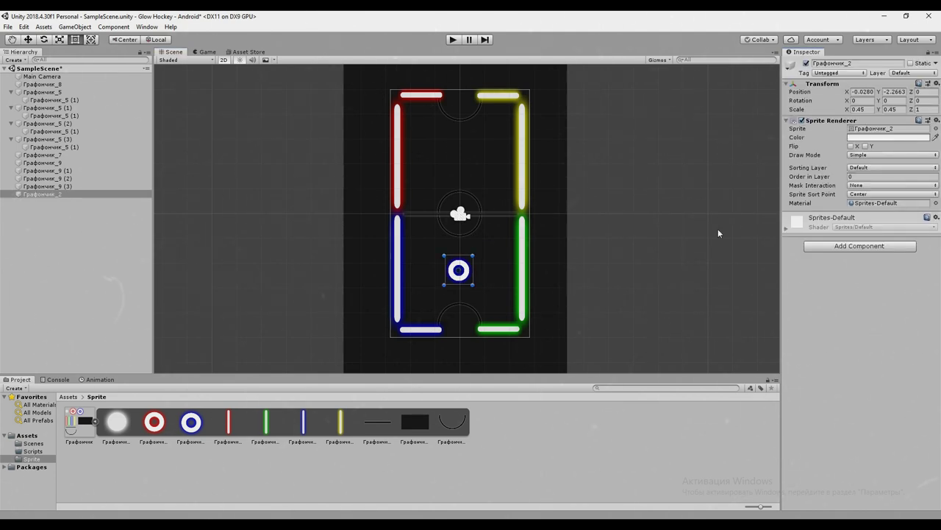
Add a Circle Collider 2D and a Rigidbody 2D to the blue ring and set its gravity scale to 0
{"action": "left_click", "coordinate": [839, 245]}
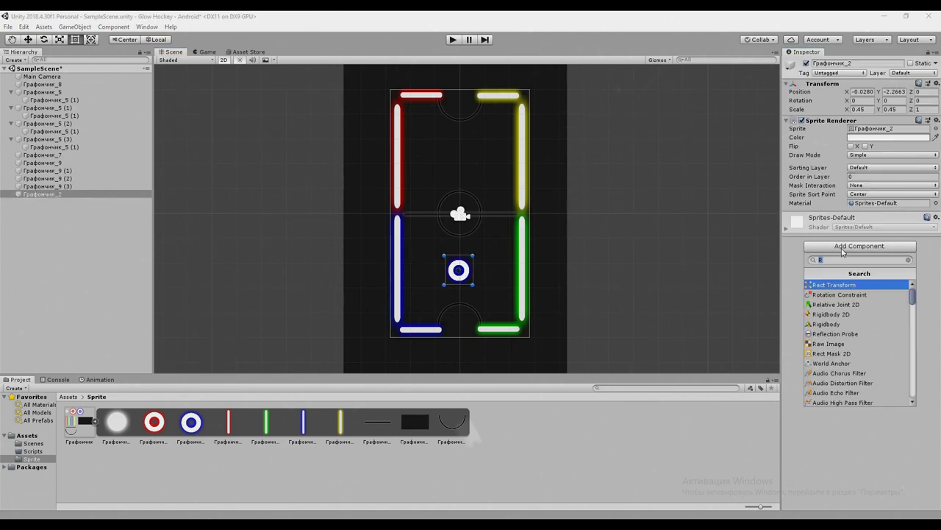
{"action": "key", "text": "Return"}
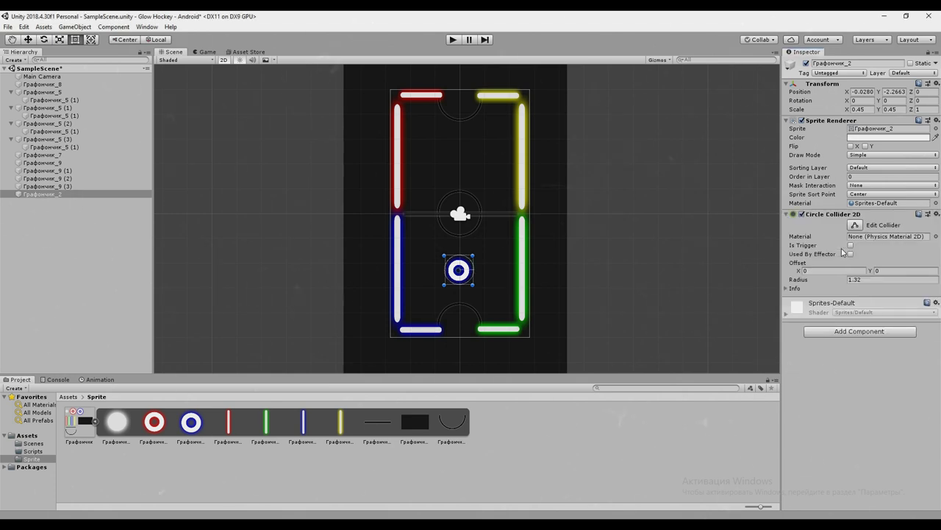
{"action": "left_click", "coordinate": [853, 335]}
{"action": "type", "text": "ri"}
{"action": "key", "text": "Return"}
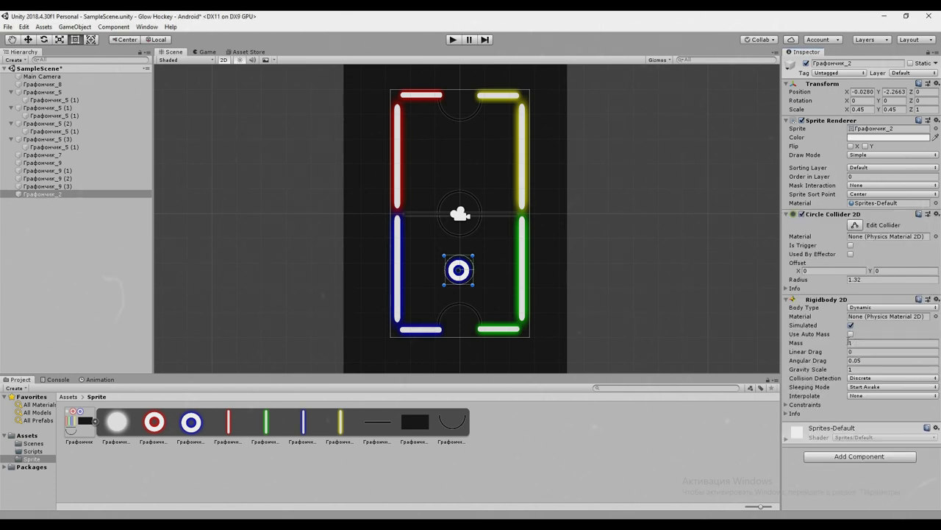
{"action": "left_click", "coordinate": [843, 414]}
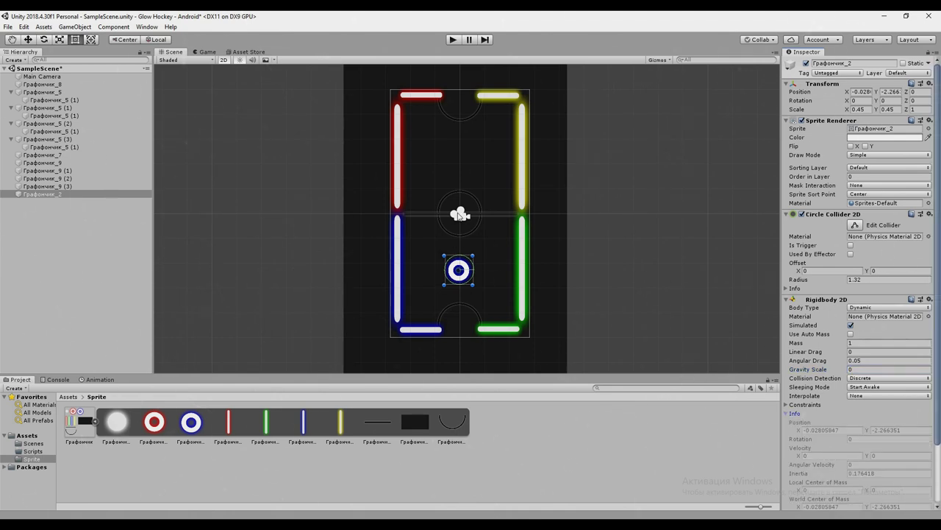
Create a C# script named Player in the Scripts folder
{"action": "left_click", "coordinate": [33, 451]}
{"action": "right_click", "coordinate": [103, 430]}
{"action": "left_click", "coordinate": [285, 187]}
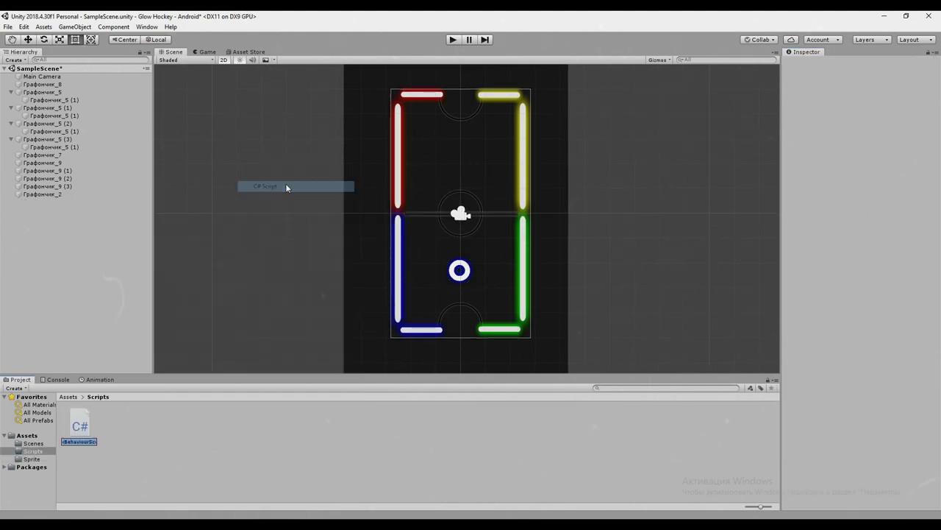
{"action": "type", "text": "Player"}
{"action": "key", "text": "Return"}
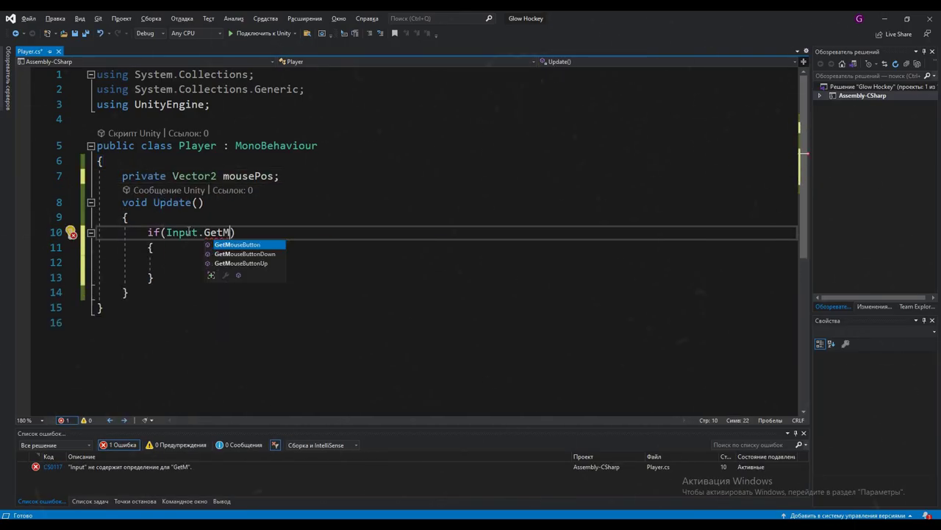
Complete the Input.GetMouseButton(0) condition and set mousePos to Camera.main.ScreenToWorldPoint(Input.mousePosition) inside it
{"action": "type", "text": "ouseButton(0"}
{"action": "key", "text": "Down"}
{"action": "key", "text": "Down"}
{"action": "type", "text": "mousePos = Camera.main.ScreenToWorldPoint(Input.mousePosition);"}
{"action": "key", "text": "Return"}
Add a nested if limiting mousePos.x to between -1.85 and 1.85 and bounding its y, with this.gameObject.transform.position in its body
{"action": "type", "text": "if() {"}
{"action": "key", "text": "Up"}
{"action": "key", "text": "Up"}
{"action": "key", "text": "Left"}
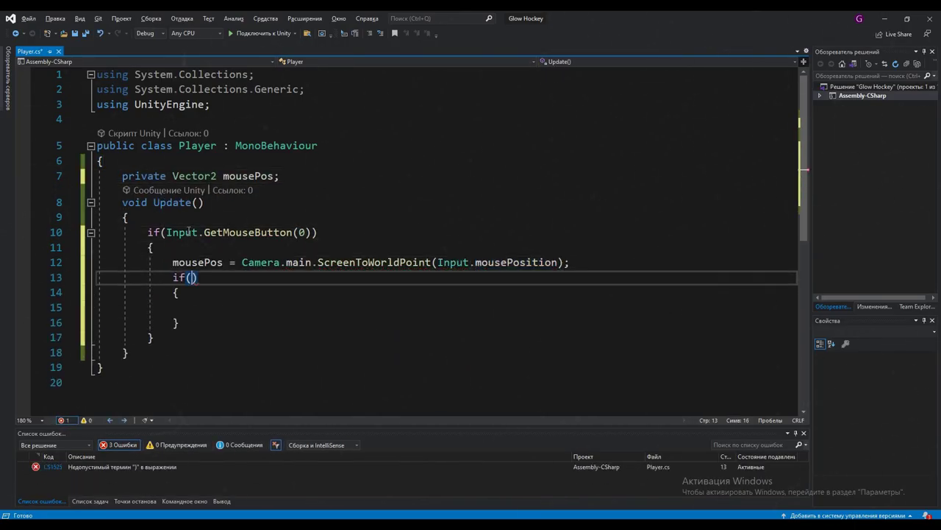
{"action": "type", "text": "mousePos <= -0.12 && mousePos.y >= 4.32 && MousePos.x <= 1.85 && mousePos.x >= -1.85"}
{"action": "key", "text": "Down"}
{"action": "key", "text": "Down"}
{"action": "type", "text": "this.gameObject.transform.position"}
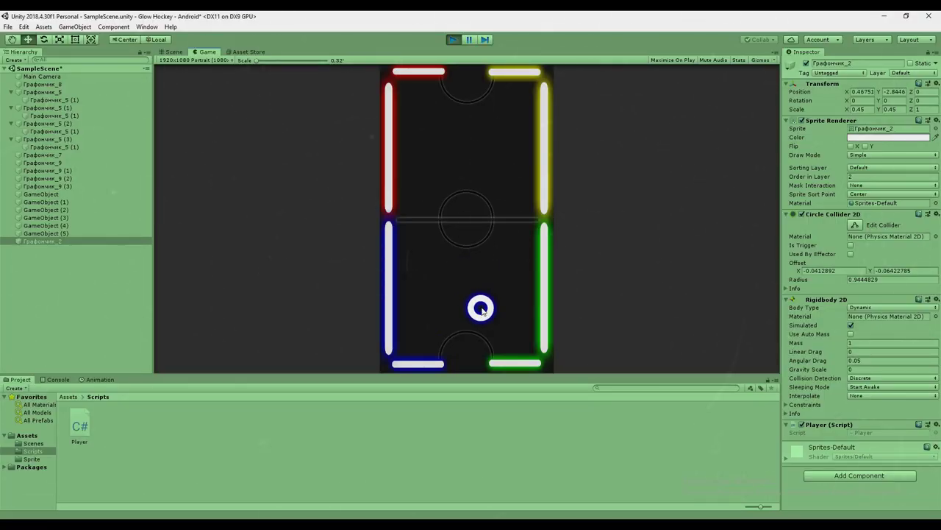
Test moving the blue ring around the lower half of the rink in the running game
{"action": "left_click_drag", "start_coordinate": [483, 311], "coordinate": [447, 314]}
{"action": "left_click_drag", "start_coordinate": [420, 247], "coordinate": [483, 319]}
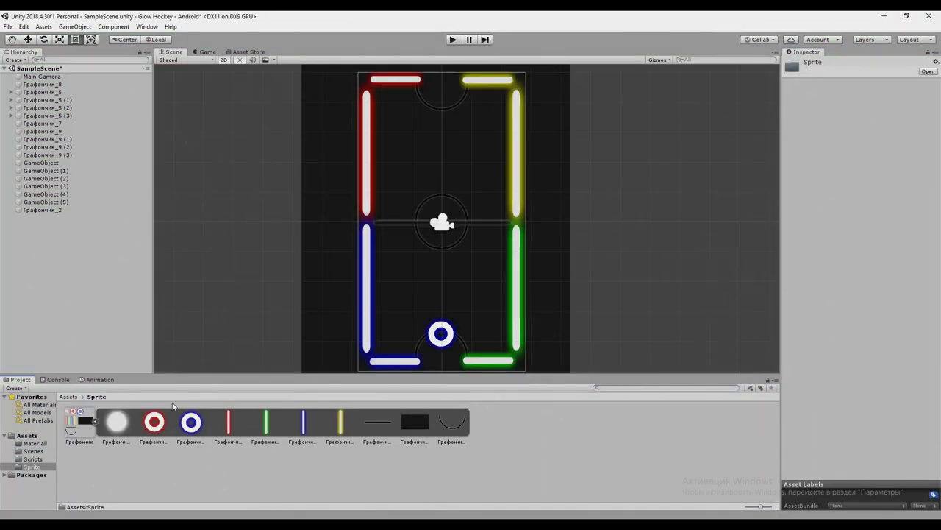
Place the white glowing circle sprite at the rink's centre, scale it to 0.5 in X and Y, and add a Rigidbody 2D
{"action": "left_click_drag", "start_coordinate": [117, 421], "coordinate": [439, 221]}
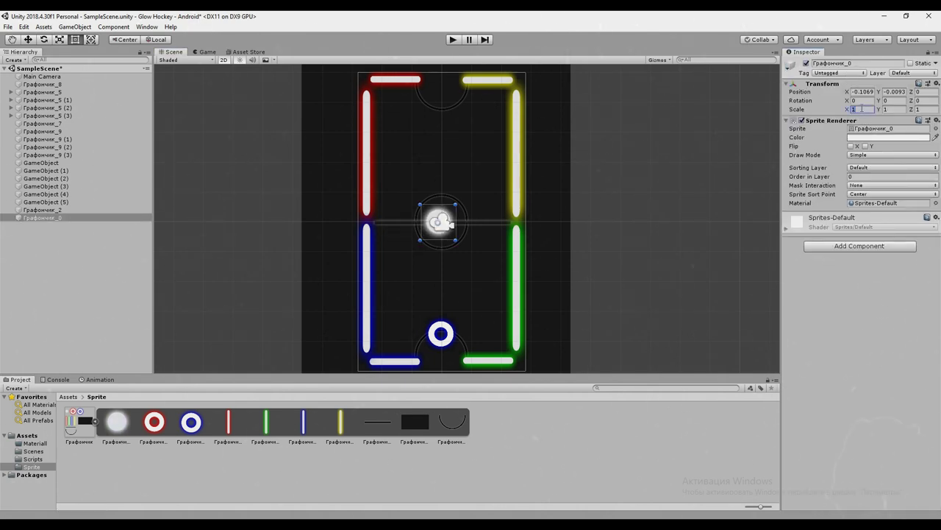
{"action": "left_click", "coordinate": [878, 245]}
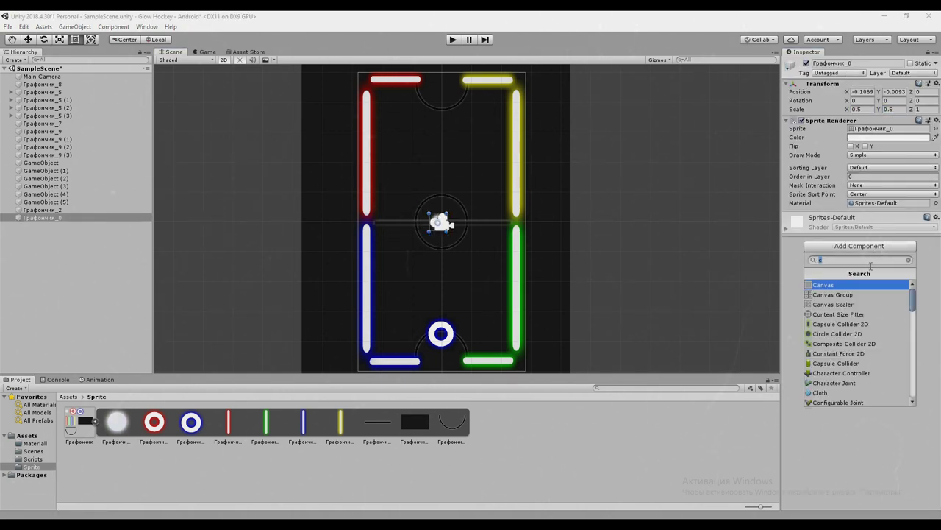
{"action": "type", "text": "ri"}
{"action": "key", "text": "Return"}
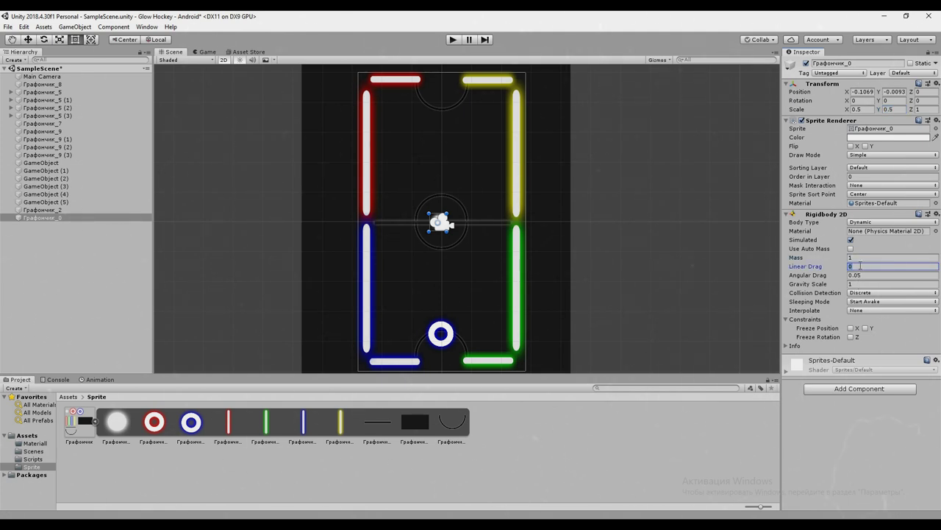
Give the white circle linear and angular drag of 2, freeze its Z rotation, and add a Circle Collider 2D
{"action": "left_click", "coordinate": [859, 389]}
{"action": "type", "text": "circle"}
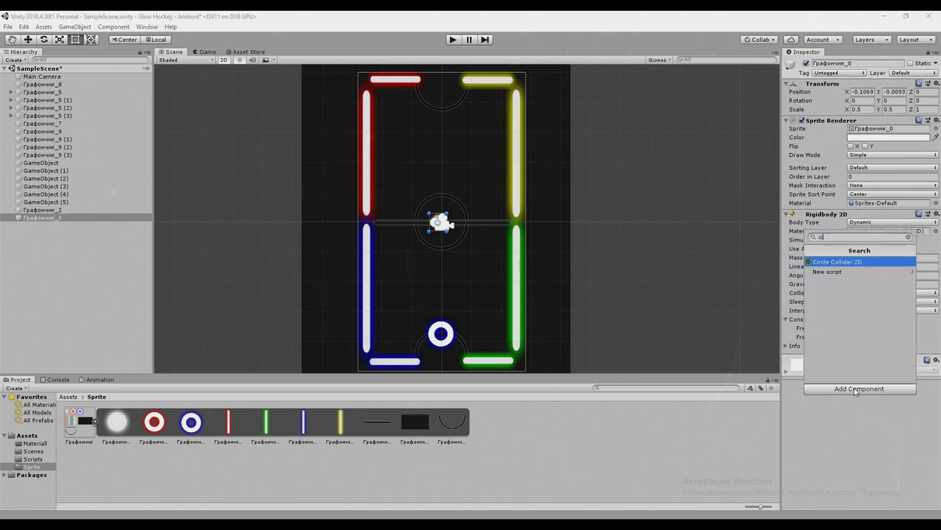
{"action": "key", "text": "Return"}
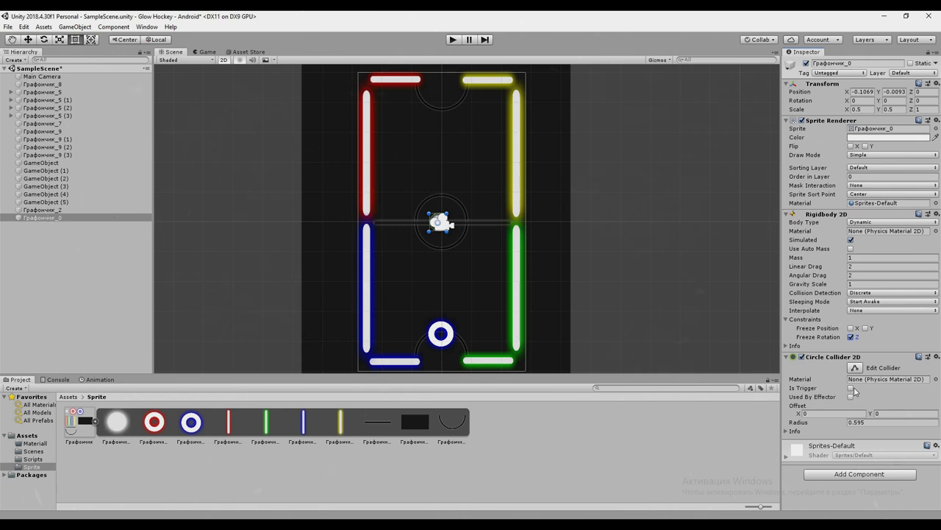
Create a Physics Material 2D named A in the Materiall folder and assign it to the white circle's Rigidbody 2D
{"action": "left_click", "coordinate": [68, 397]}
{"action": "double_click", "coordinate": [78, 422]}
{"action": "right_click", "coordinate": [102, 429]}
{"action": "mouse_move", "coordinate": [145, 202]}
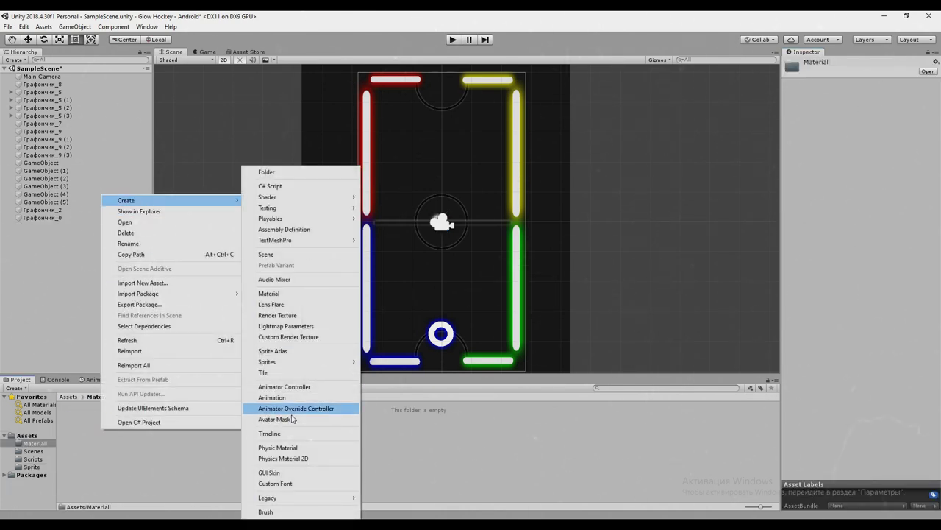
{"action": "left_click", "coordinate": [283, 458]}
{"action": "key", "text": "Return"}
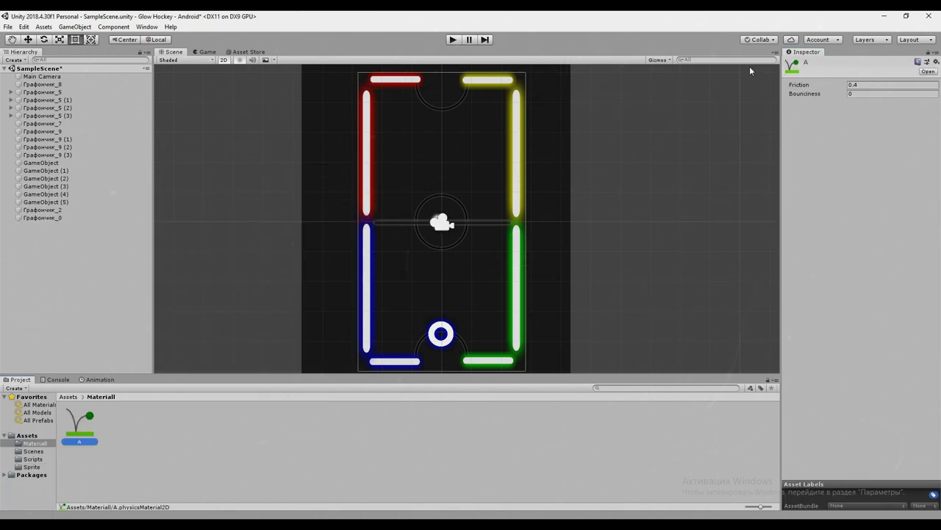
{"action": "left_click", "coordinate": [44, 218]}
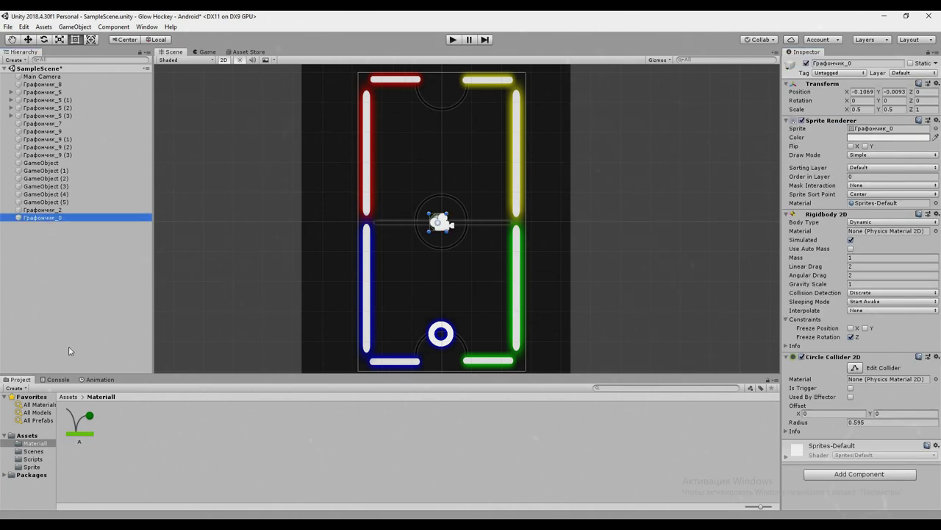
{"action": "left_click_drag", "start_coordinate": [80, 425], "coordinate": [605, 343]}
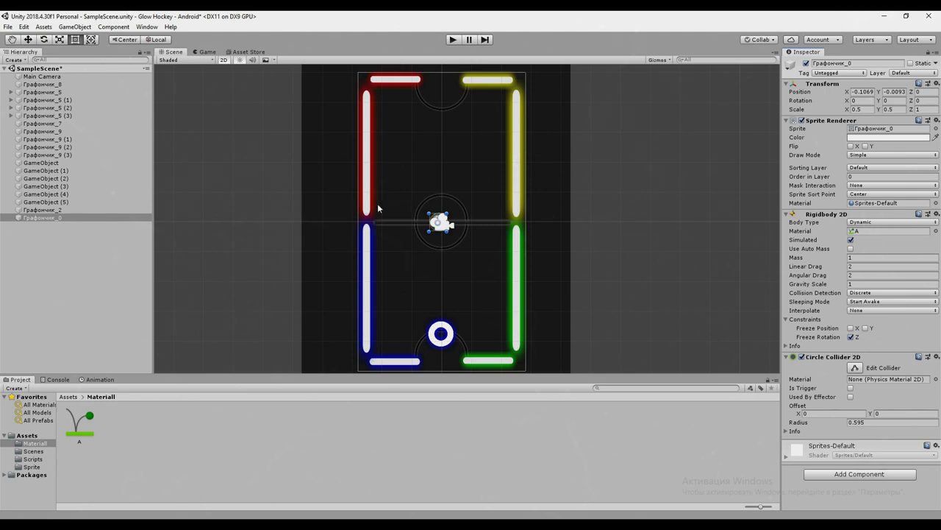
Run the game and test moving the blue ring against the white ball
{"action": "key", "text": "ctrl+p"}
{"action": "mouse_move", "coordinate": [471, 285]}
{"action": "left_mouse_down"}
{"action": "mouse_move", "coordinate": [445, 252]}
{"action": "mouse_move", "coordinate": [450, 300]}
{"action": "mouse_move", "coordinate": [445, 289]}
{"action": "mouse_move", "coordinate": [421, 299]}
{"action": "mouse_move", "coordinate": [464, 294]}
{"action": "left_mouse_up"}
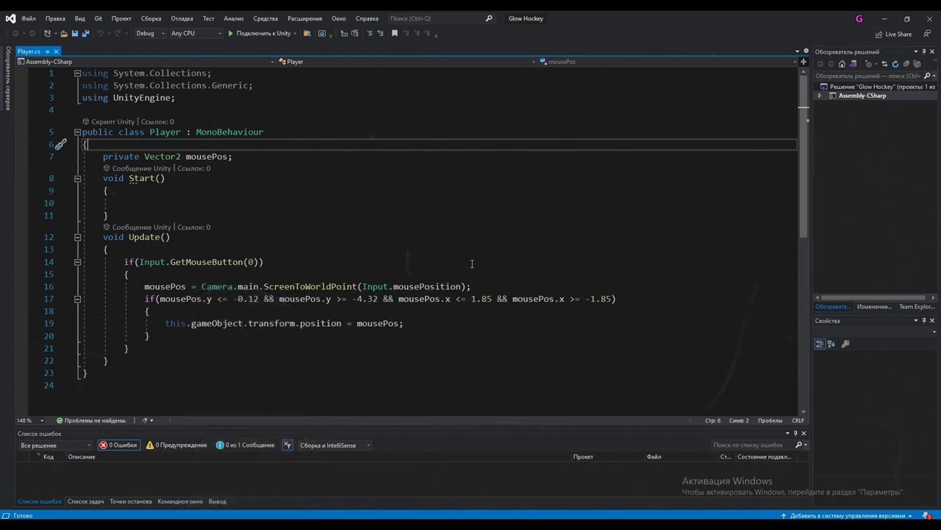
In the Player script in Visual Studio, declare Rigidbody2D rb and assign rb = GetComponent<Rigidbody2D>() in Start
{"action": "key", "text": "Return"}
{"action": "type", "text": "Rigidbody2D rb;"}
{"action": "left_click", "coordinate": [362, 228]}
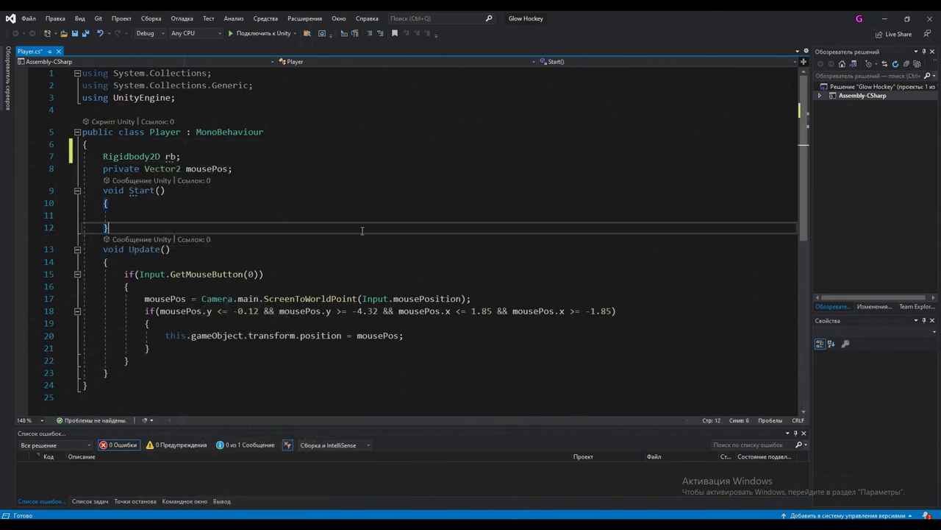
{"action": "left_click", "coordinate": [362, 220]}
{"action": "type", "text": "rb = Get"}
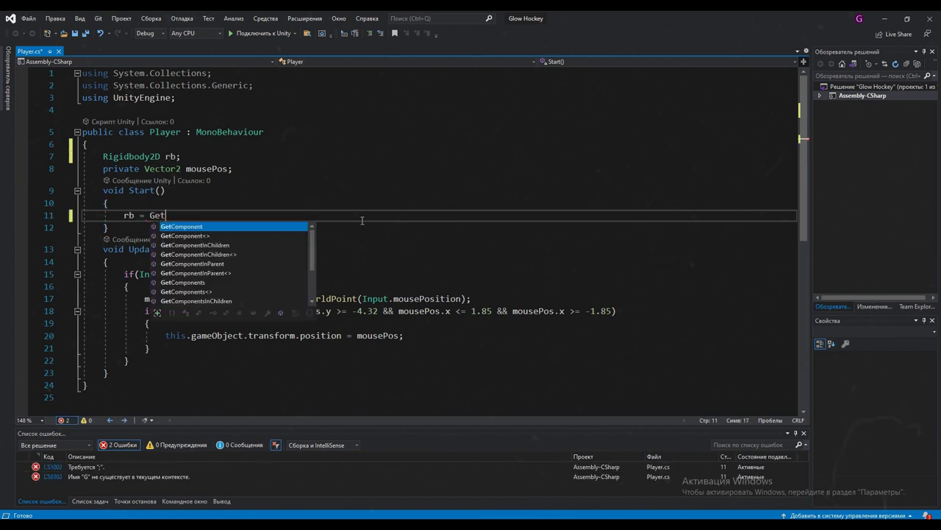
{"action": "type", "text": "Component<Ri"}
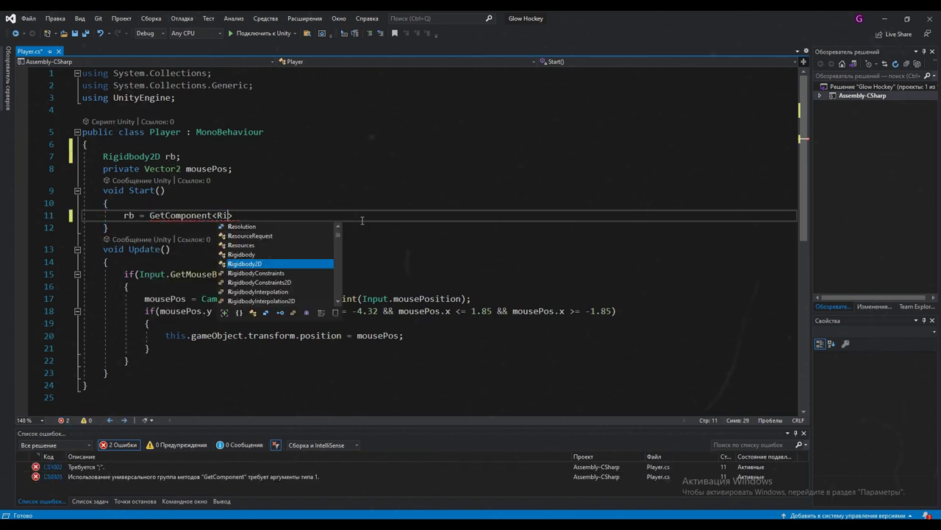
{"action": "type", "text": "gidbody2D>();"}
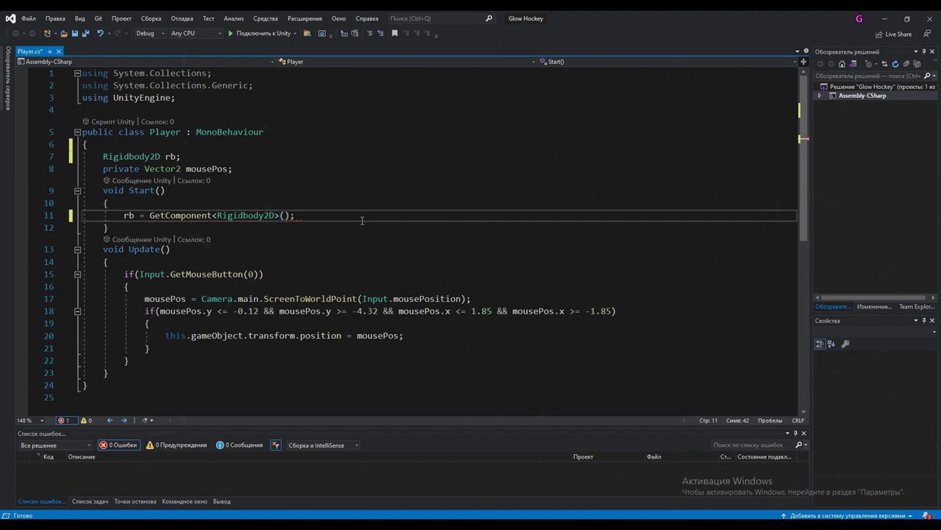
Replace the position assignment in the nested if with rb.MovePosition(mousePos); and test the blue ring in the running Unity game
{"action": "left_click", "coordinate": [77, 337]}
{"action": "key", "text": "BackSpace"}
{"action": "type", "text": "rb.MovePosition(mousePos);"}
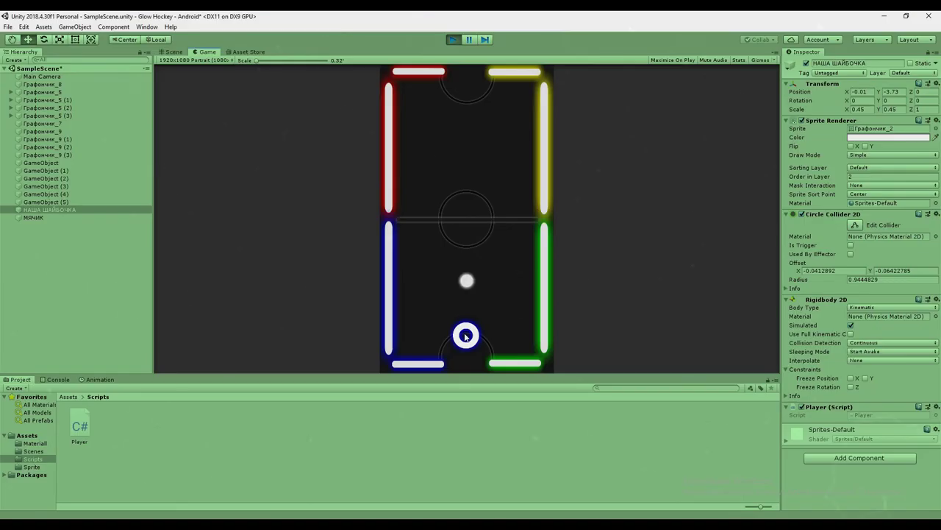
{"action": "left_click_drag", "start_coordinate": [490, 334], "coordinate": [472, 316]}
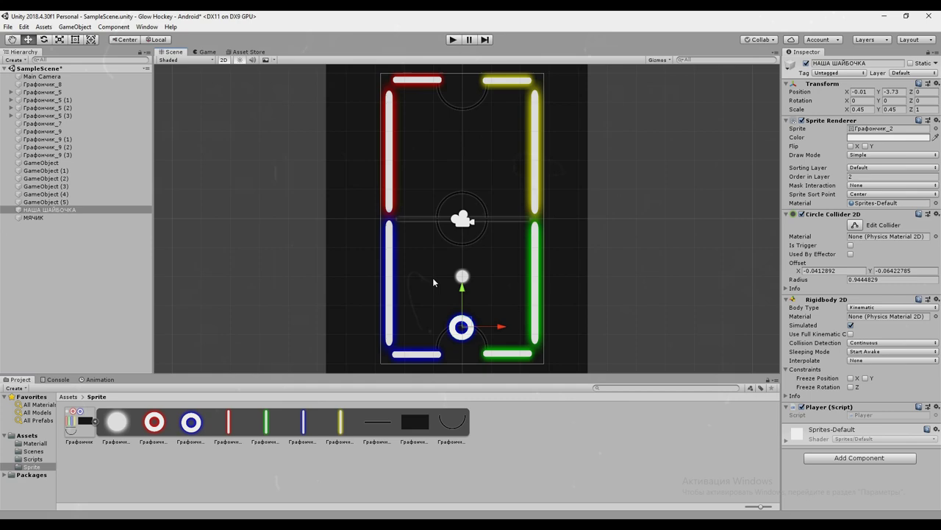
Duplicate the blue ring, move the copy to about Y 2.27 in the rink's upper half, and give it the red ring sprite
{"action": "key", "text": "ctrl+d"}
{"action": "left_click_drag", "start_coordinate": [468, 306], "coordinate": [468, 103]}
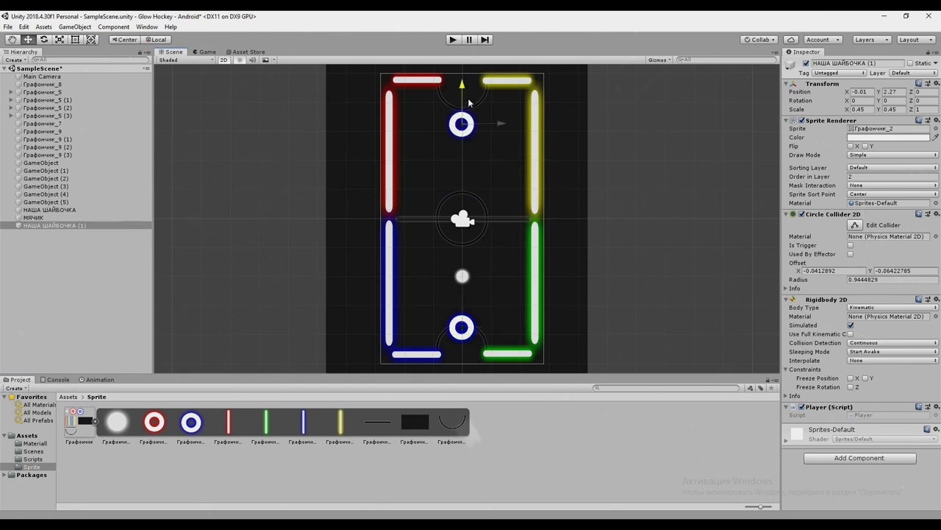
{"action": "left_click_drag", "start_coordinate": [860, 131], "coordinate": [862, 130]}
{"action": "left_click", "coordinate": [672, 193]}
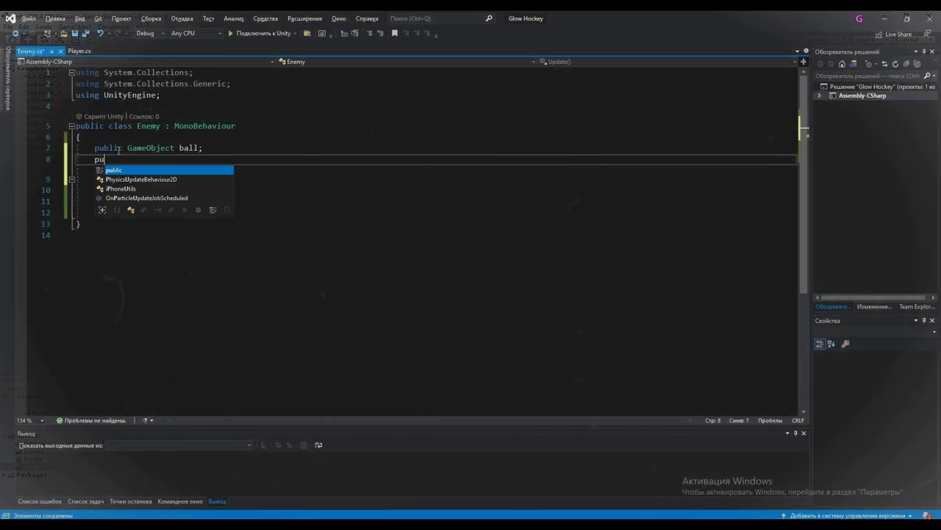
In the Enemy script in Visual Studio, declare public float speed and add an empty if block inside Update
{"action": "type", "text": "blic float speed;"}
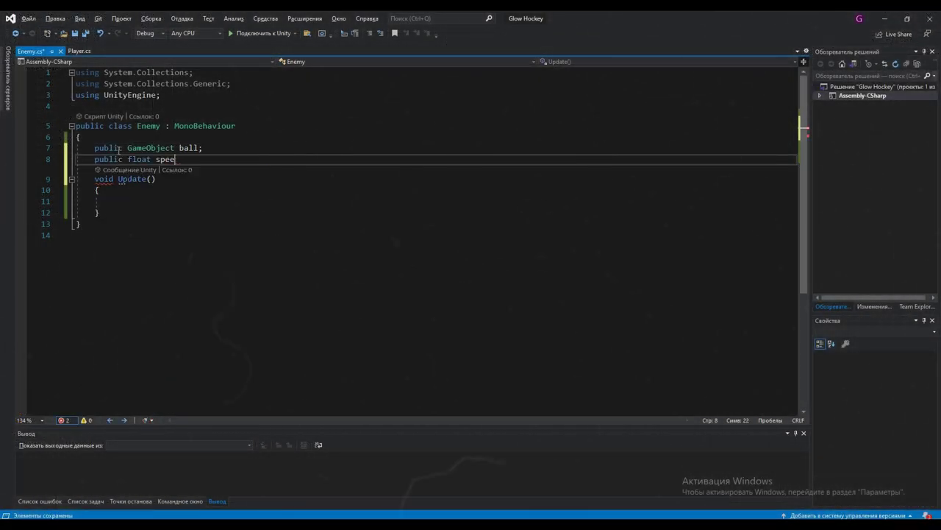
{"action": "key", "text": "Down"}
{"action": "key", "text": "Down"}
{"action": "key", "text": "Down"}
{"action": "type", "text": "if()"}
{"action": "key", "text": "Return"}
{"action": "type", "text": "{"}
{"action": "key", "text": "Return"}
Fill the if condition with ball.transform.position.y < 4.35 && ball.transform.position.y > -0.3
{"action": "key", "text": "Up"}
{"action": "key", "text": "Up"}
{"action": "key", "text": "Left"}
{"action": "type", "text": "ball.transform."}
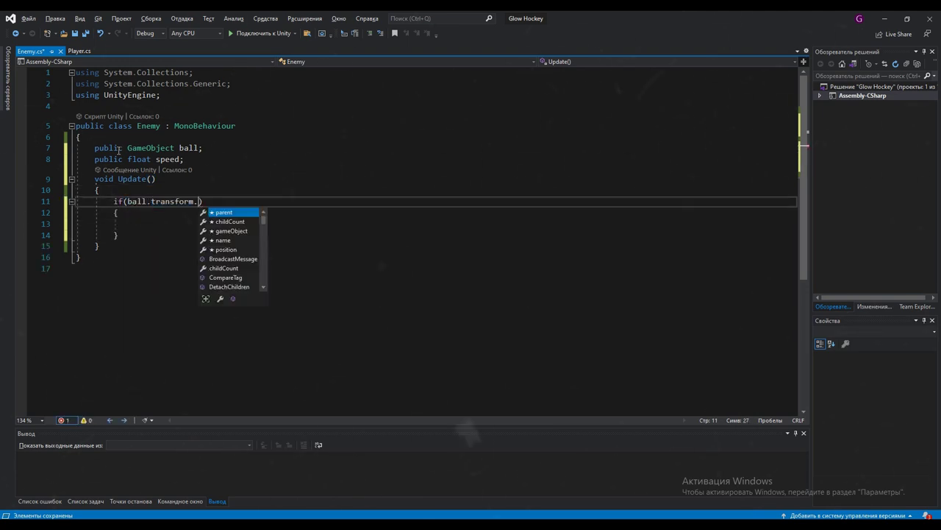
{"action": "type", "text": "position.y < 4.35 && ball.transform."}
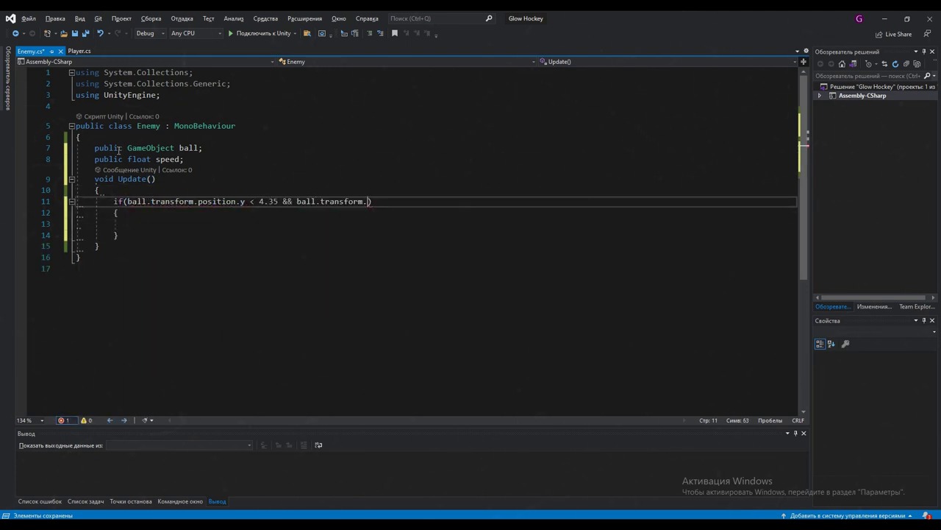
{"action": "type", "text": "position.y > -0.3"}
Inside the if, set transform.position to Vector2.MoveTowards(transform.position, ball.transform.position, speed * Time.deltaTime)
{"action": "key", "text": "Down"}
{"action": "key", "text": "Down"}
{"action": "type", "text": "transform.position"}
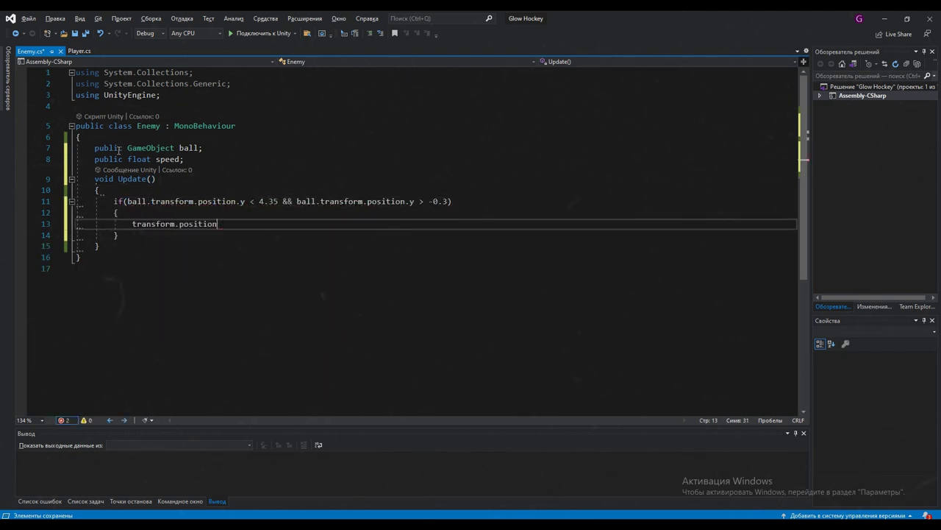
{"action": "type", "text": " = Vector2.MoveTowards(transform.position, ball.transform.position, s"}
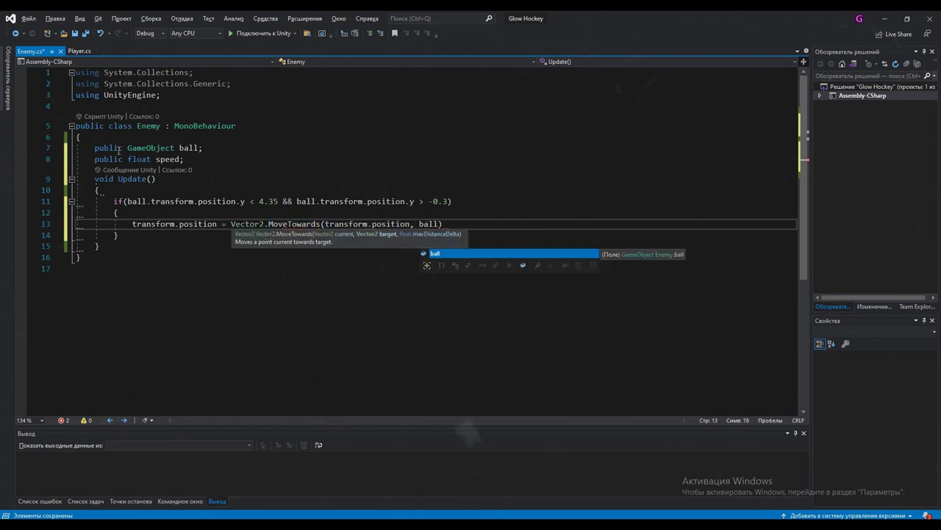
{"action": "type", "text": "peed * Time.deltaTime);"}
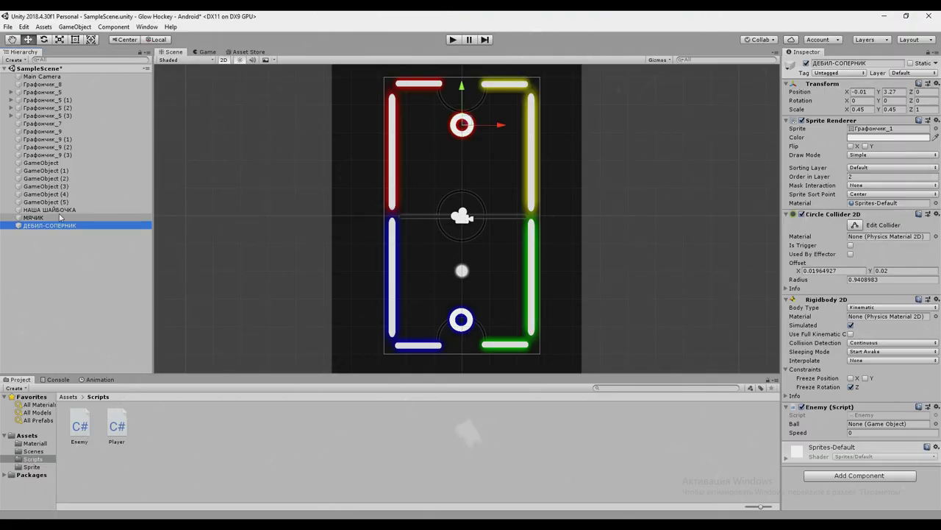
In Unity, assign МЯЧИК as the Enemy script's Ball on the red ring and set Speed to 15
{"action": "left_click_drag", "start_coordinate": [59, 217], "coordinate": [443, 289]}
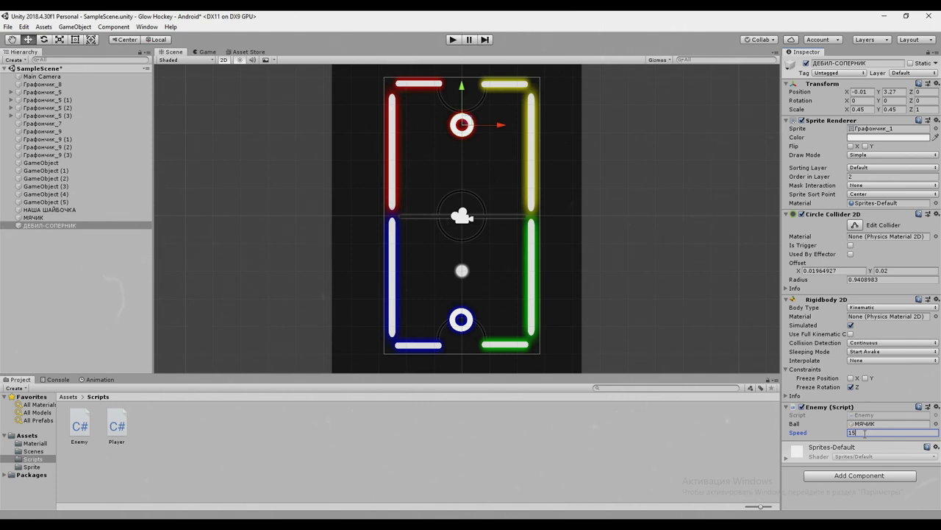
{"action": "left_click", "coordinate": [865, 433]}
{"action": "type", "text": "15"}
{"action": "left_click", "coordinate": [672, 440]}
Run the game, test playing the ball against the red opponent with the blue ring, and stop it
{"action": "key", "text": "ctrl+p"}
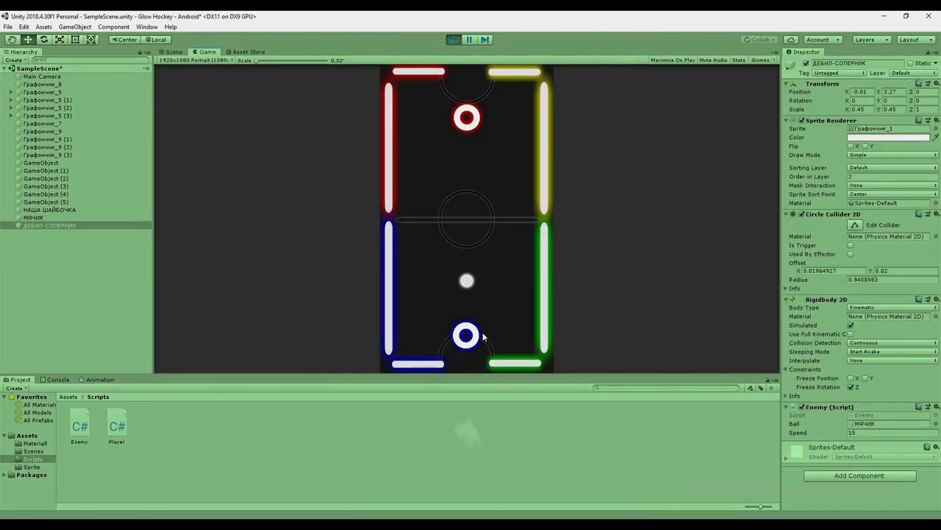
{"action": "left_click_drag", "start_coordinate": [397, 301], "coordinate": [443, 328]}
{"action": "key", "text": "ctrl+p"}
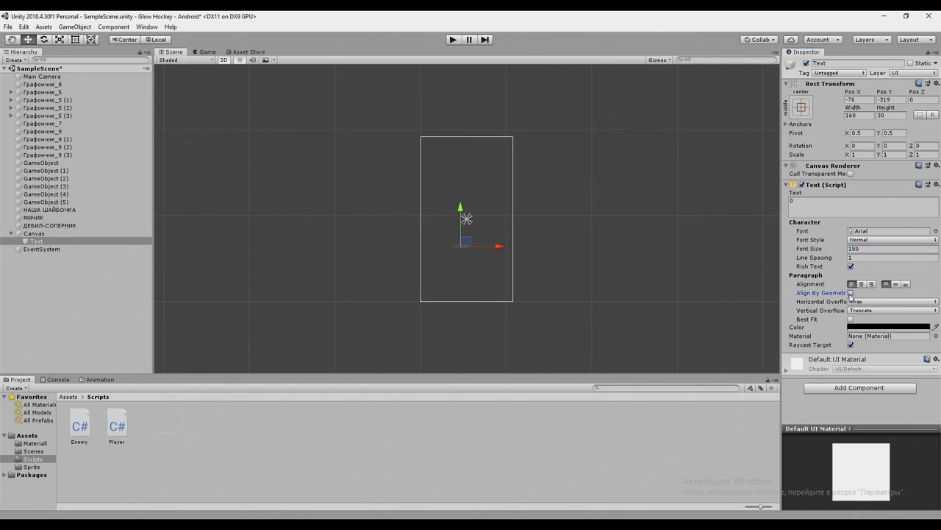
Centre the score text's alignment horizontally and vertically and move the text up to the middle of the canvas
{"action": "left_click", "coordinate": [861, 284]}
{"action": "left_click", "coordinate": [896, 284]}
{"action": "scroll", "coordinate": [466, 219], "scroll_direction": "up", "scroll_amount": 3}
{"action": "left_click_drag", "start_coordinate": [464, 280], "coordinate": [473, 199]}
Duplicate the score text for the second player and rotate the copy
{"action": "key", "text": "ctrl+d"}
{"action": "key", "text": "e"}
{"action": "left_click_drag", "start_coordinate": [492, 155], "coordinate": [587, 181]}
{"action": "left_click", "coordinate": [563, 254]}
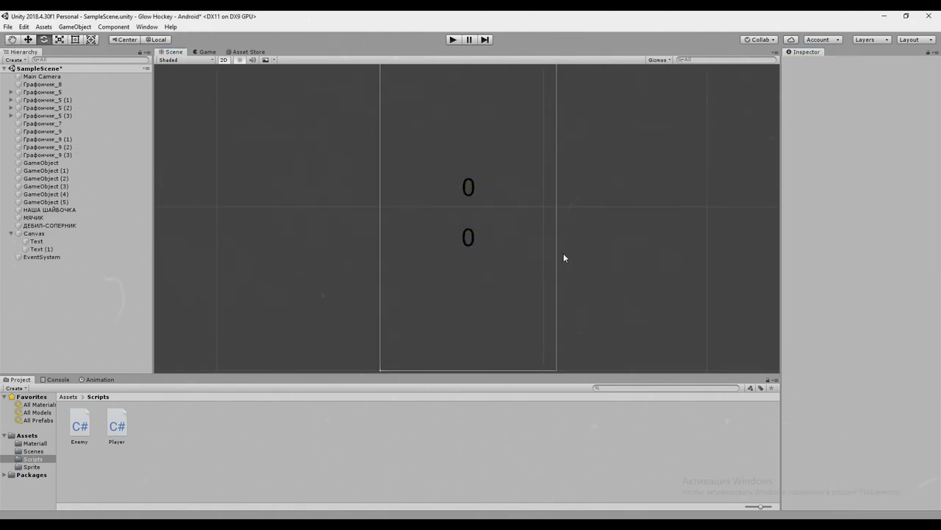
{"action": "left_click", "coordinate": [521, 243]}
{"action": "scroll", "coordinate": [471, 221], "scroll_direction": "down", "scroll_amount": 5}
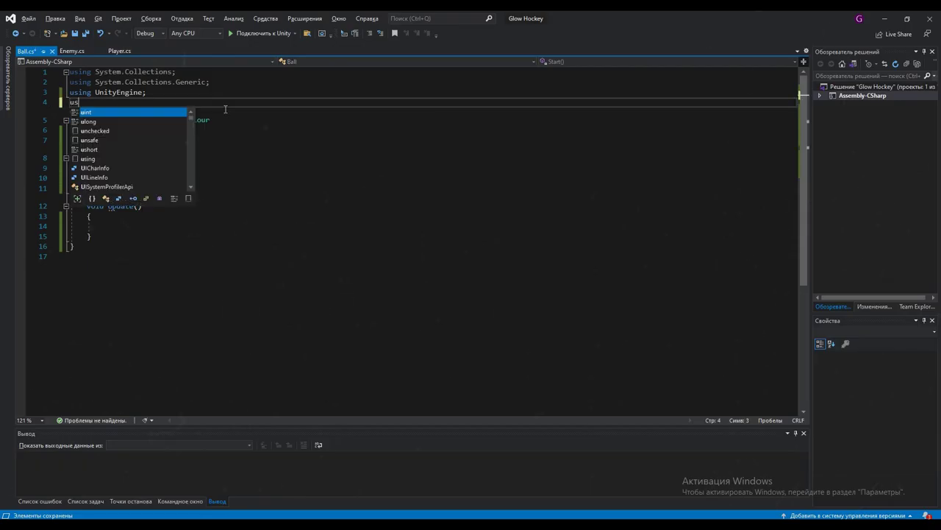
In the Ball script in Visual Studio, add using UnityEngine.UI and declare private int[] chet = new int[2]
{"action": "type", "text": "ing UnityEngine.UI;"}
{"action": "left_click", "coordinate": [203, 140]}
{"action": "type", "text": "private int[] "}
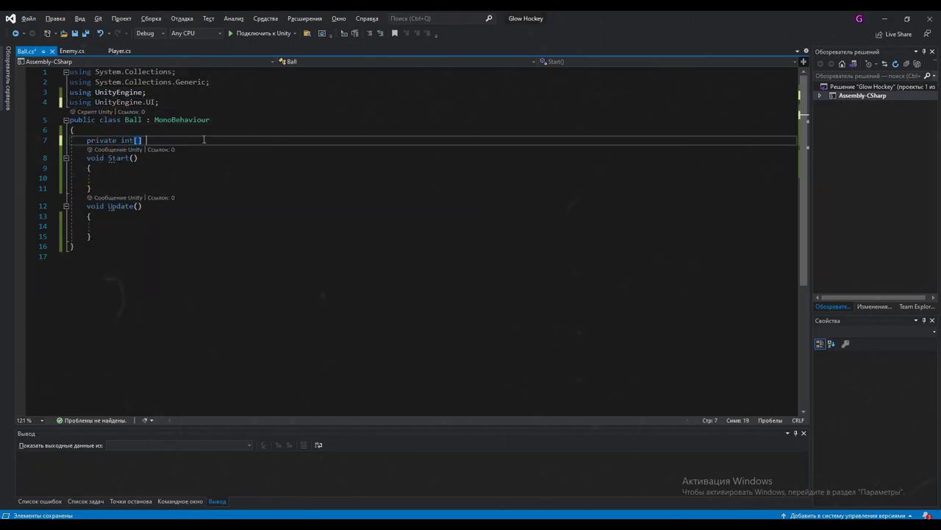
{"action": "type", "text": "chet = new int[2];"}
Declare public Text Debil, Me and public Transform trans, and remove the empty Start method
{"action": "key", "text": "Return"}
{"action": "type", "text": "public Text Debil, "}
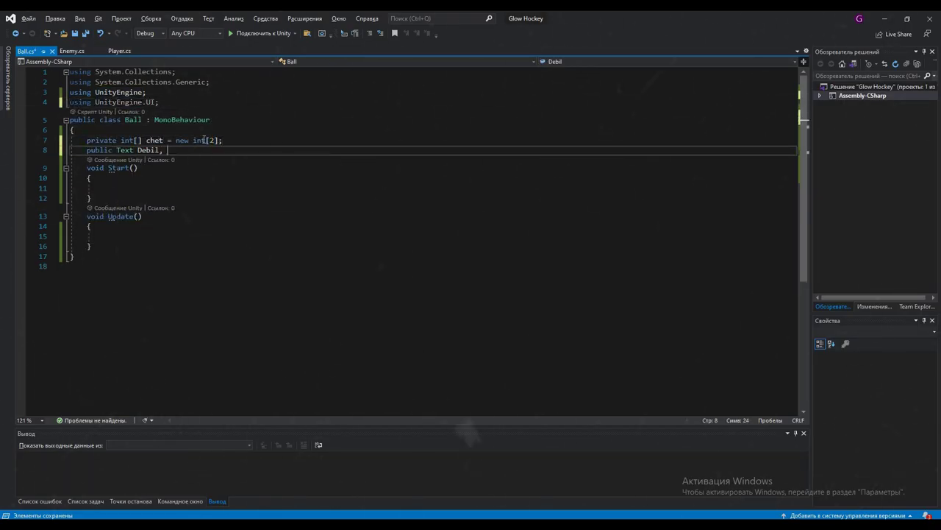
{"action": "type", "text": "Me;"}
{"action": "key", "text": "Return"}
{"action": "type", "text": "public Transform trans;"}
{"action": "left_click_drag", "start_coordinate": [35, 181], "coordinate": [35, 208]}
{"action": "key", "text": "BackSpace"}
In Update, set Me.text to chet[0].ToString() and Debil.text to chet[1].ToString()
{"action": "left_click", "coordinate": [234, 198]}
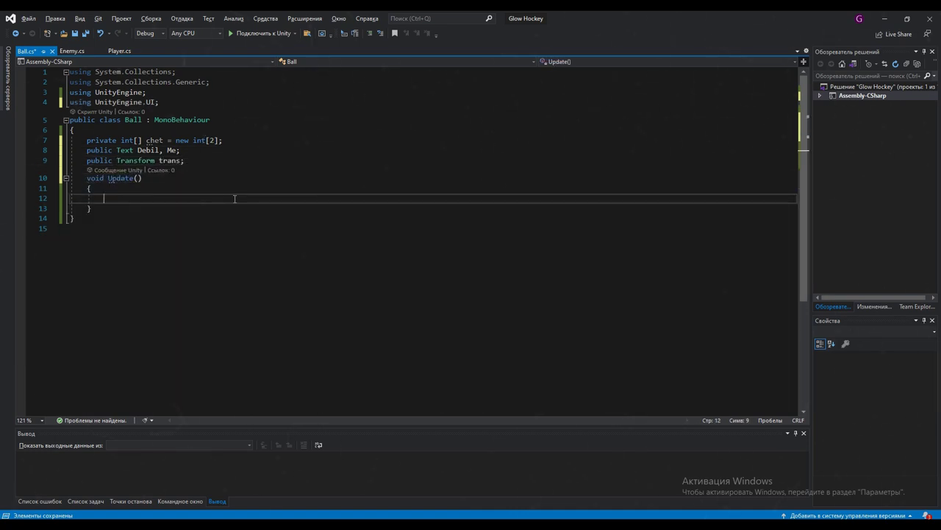
{"action": "type", "text": "Me.text = chet[0].ToString();"}
{"action": "key", "text": "Return"}
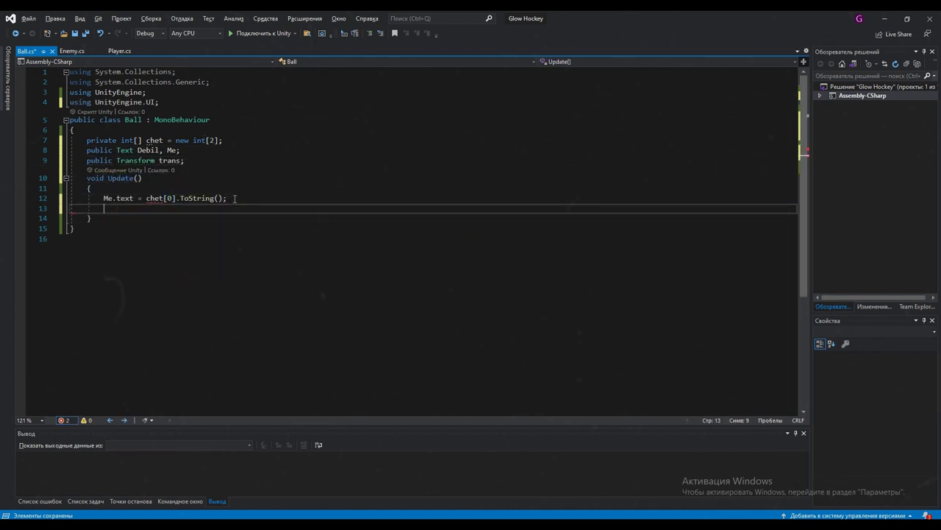
{"action": "type", "text": "Debil.text = chet( ].ToString();"}
{"action": "key", "text": "Down"}
Add a private OnTriggerEnter2D method below Update with its Collider2D parameter named other
{"action": "key", "text": "Return"}
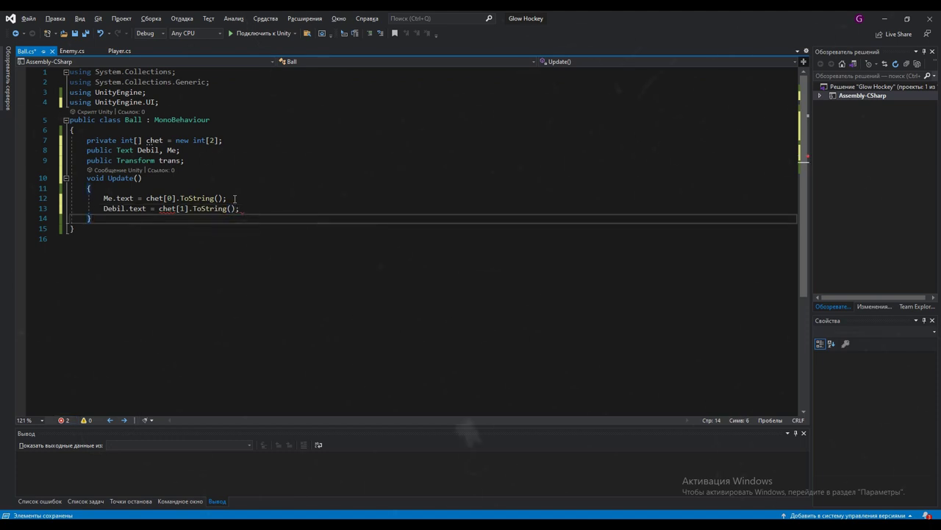
{"action": "type", "text": "void OnTriggerEnter2D"}
{"action": "key", "text": "Tab"}
{"action": "double_click", "coordinate": [282, 237]}
{"action": "type", "text": "other"}
Add an if for other.name == "Me" in the trigger method that runs chet[1] += 1
{"action": "left_click", "coordinate": [160, 258]}
{"action": "type", "text": "if(other.name == \"Me\")"}
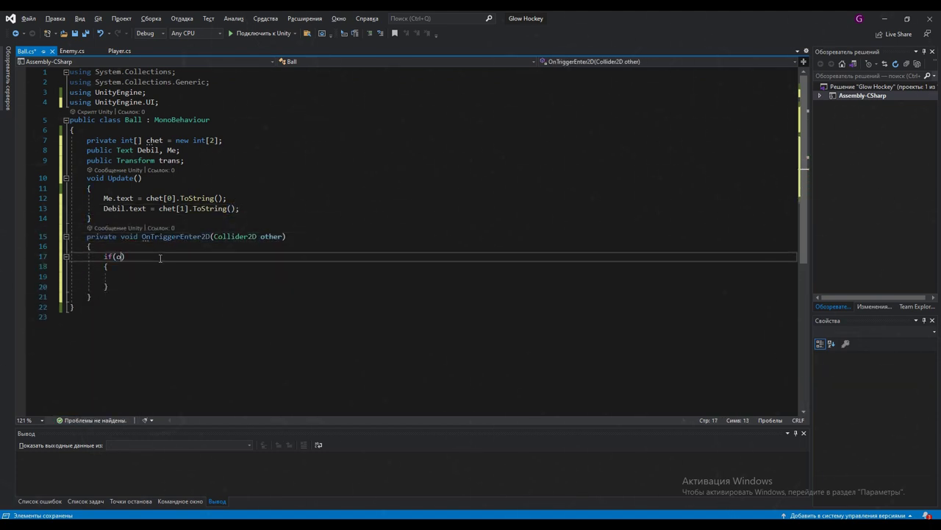
{"action": "key", "text": "Return"}
{"action": "type", "text": "{"}
{"action": "key", "text": "Return"}
{"action": "type", "text": "chet."}
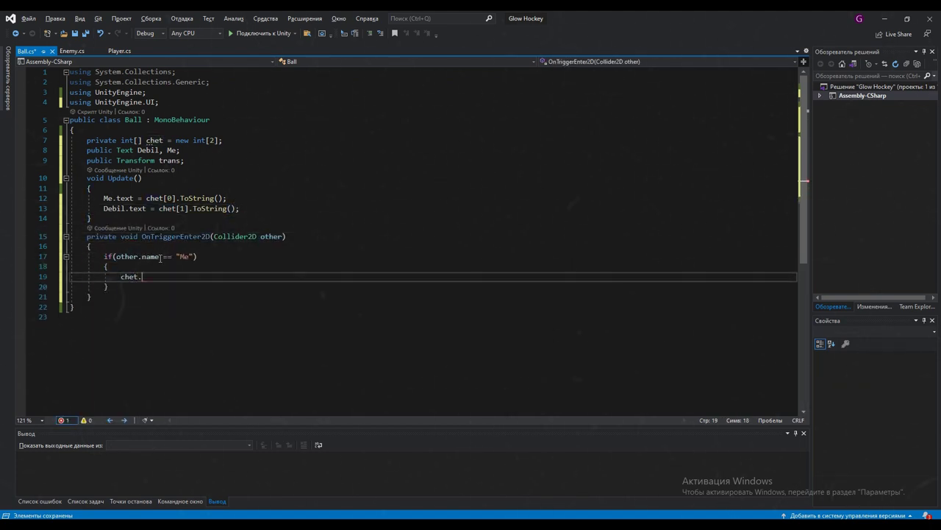
{"action": "key", "text": "BackSpace"}
{"action": "type", "text": "+= 1;"}
Add an else if block below it with the condition other.name == "Debil"
{"action": "key", "text": "Down"}
{"action": "key", "text": "Return"}
{"action": "type", "text": "else if()"}
{"action": "key", "text": "Return"}
{"action": "type", "text": "{"}
{"action": "key", "text": "Return"}
{"action": "key", "text": "Up"}
{"action": "key", "text": "Up"}
{"action": "key", "text": "End"}
{"action": "key", "text": "Left"}
{"action": "type", "text": "other.name"}
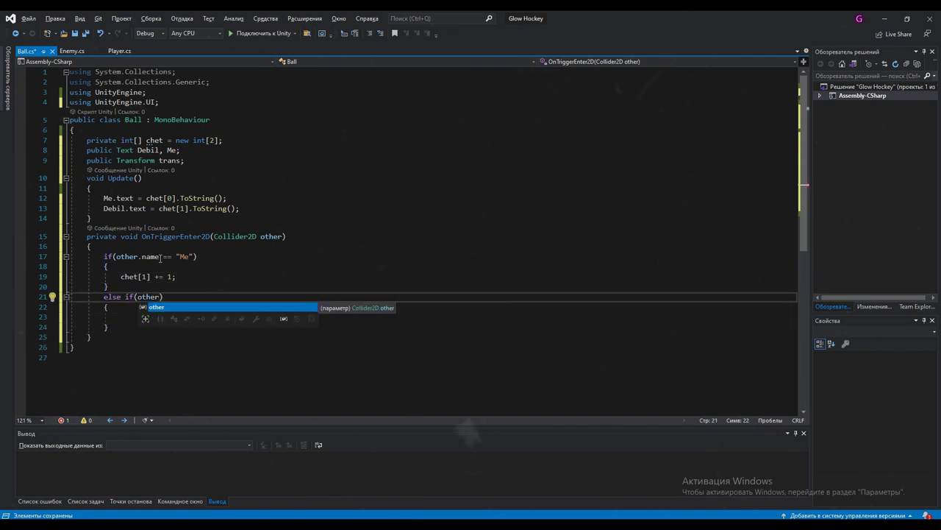
{"action": "type", "text": " == \"Debil"}
Put chet[0] += 1; in the body of the "Debil" branch
{"action": "key", "text": "Down"}
{"action": "key", "text": "Down"}
{"action": "type", "text": "chet"}
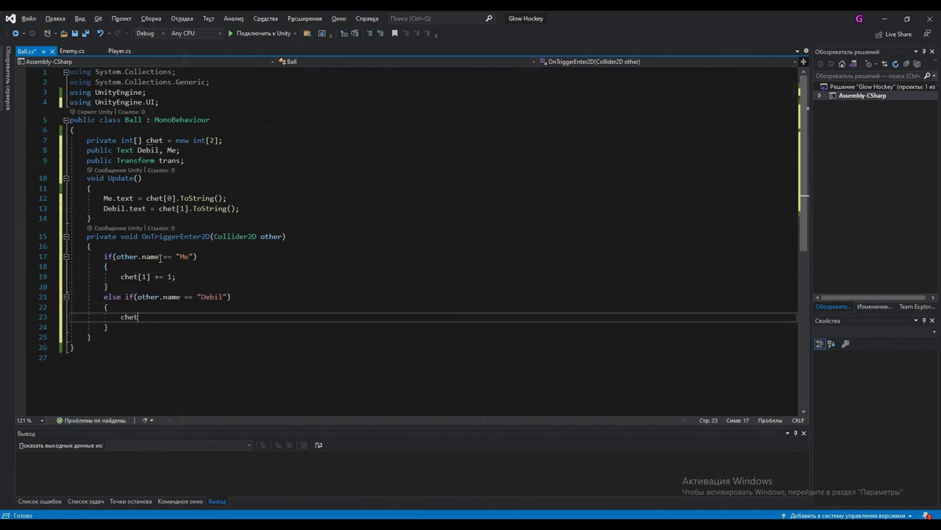
{"action": "type", "text": "[0] += 1;"}
Add transform.position = trans.transform.position; after the score increment in the "Me" branch
{"action": "left_click", "coordinate": [183, 276]}
{"action": "key", "text": "Return"}
{"action": "type", "text": "transform.position = trans.transform.position;"}
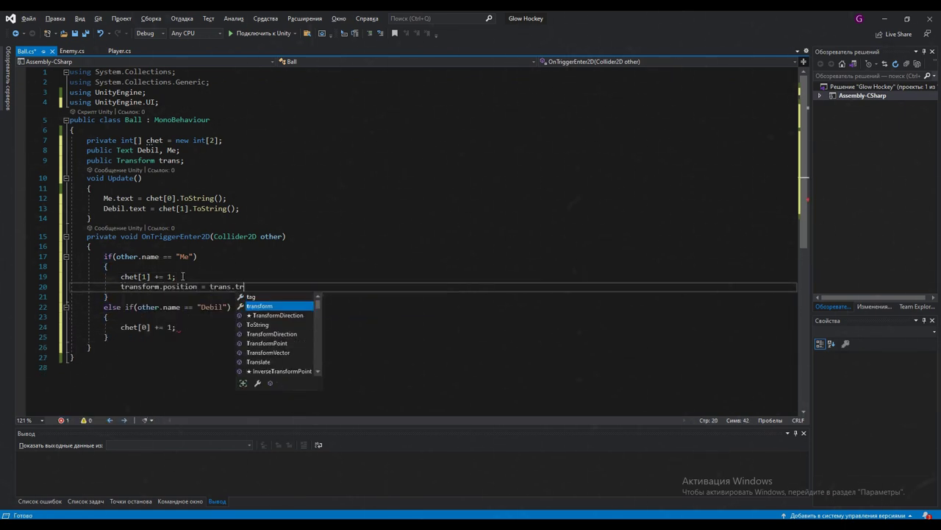
Copy the position reset line into the "Debil" branch after its score increment and save the script
{"action": "key", "text": "shift+Home"}
{"action": "key", "text": "ctrl+c"}
{"action": "key", "text": "Down"}
{"action": "key", "text": "Down"}
{"action": "key", "text": "Down"}
{"action": "key", "text": "Down"}
{"action": "key", "text": "End"}
{"action": "key", "text": "Return"}
{"action": "key", "text": "ctrl+v"}
{"action": "key", "text": "ctrl+s"}
Switch to Unity, create an empty GameObject with a teal diamond icon at the ball's position, and select the ball
{"action": "key", "text": "alt+Tab"}
{"action": "key", "text": "ctrl+shift+n"}
{"action": "left_click", "coordinate": [790, 64]}
{"action": "double_click", "coordinate": [807, 111]}
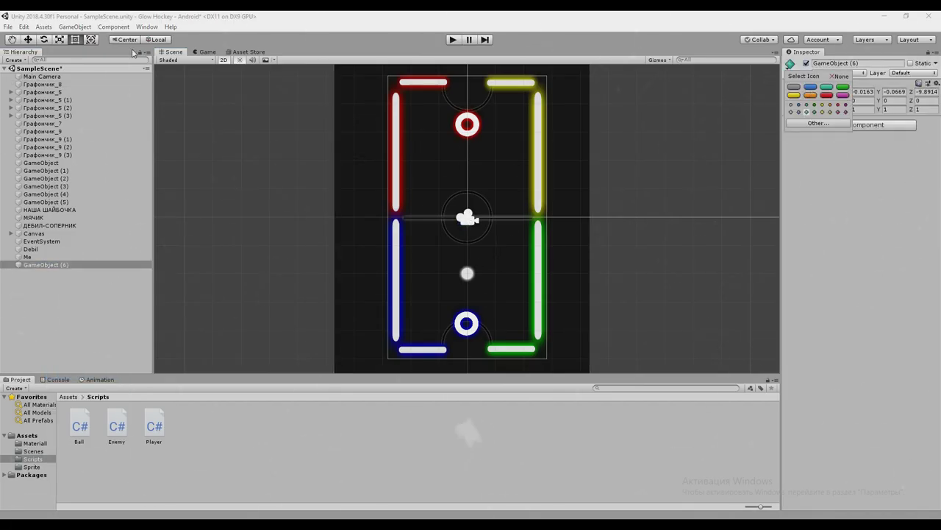
{"action": "key", "text": "w"}
{"action": "left_click", "coordinate": [467, 274]}
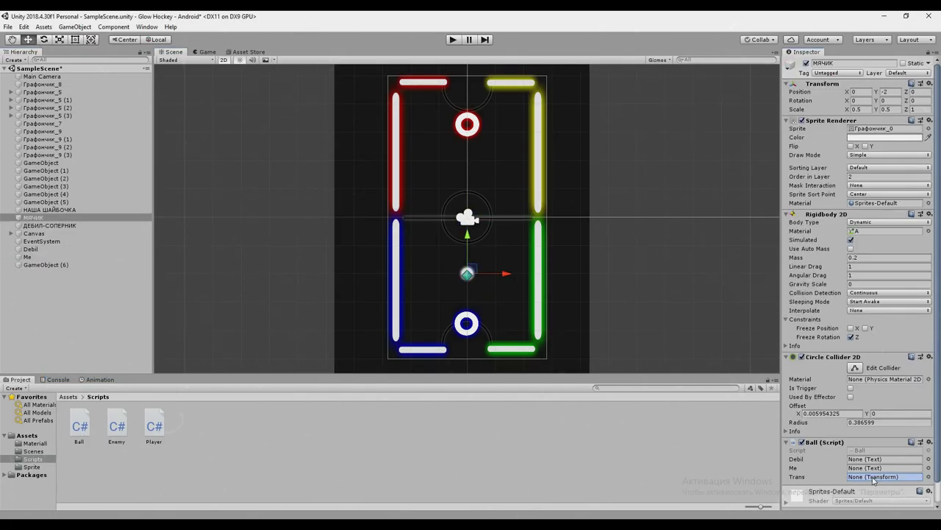
Run the game and test the match with both score texts by moving the blue ring
{"action": "left_click", "coordinate": [453, 40]}
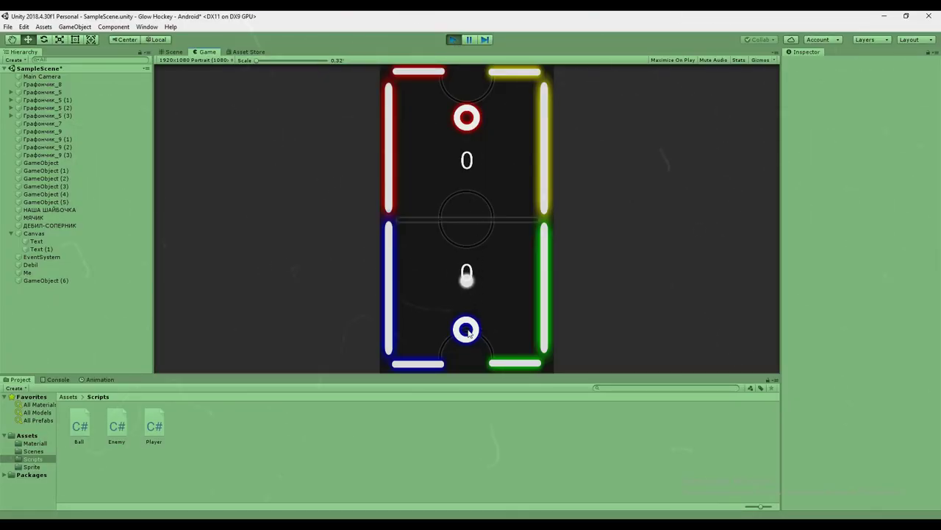
{"action": "left_click_drag", "start_coordinate": [467, 329], "coordinate": [487, 329]}
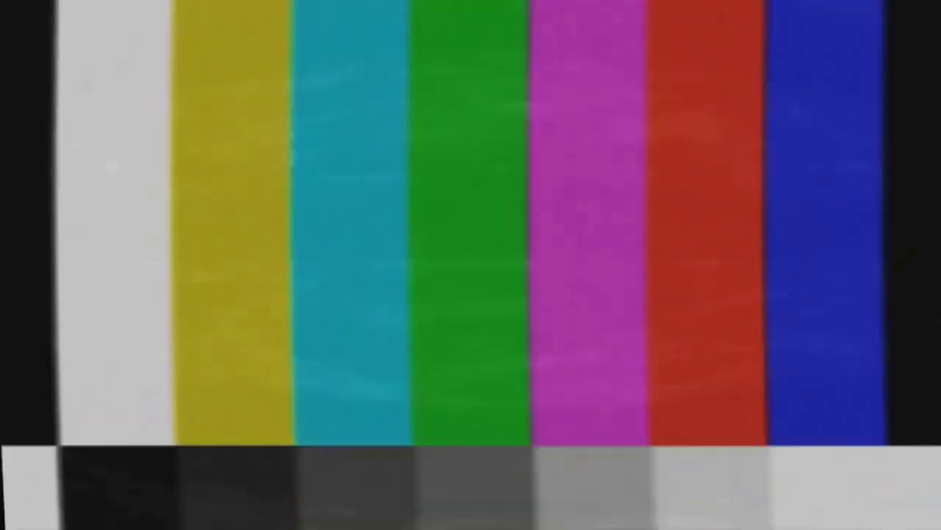